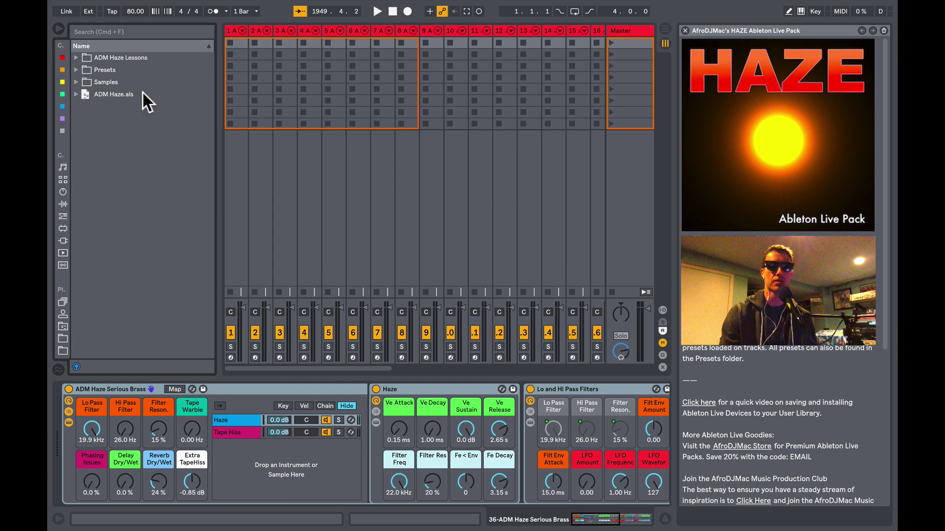
- Scroll around the pack's browser folders, then briefly expand and collapse the Samples folder
{"action": "scroll", "coordinate": [468, 77], "scroll_direction": "right", "scroll_amount": 5}
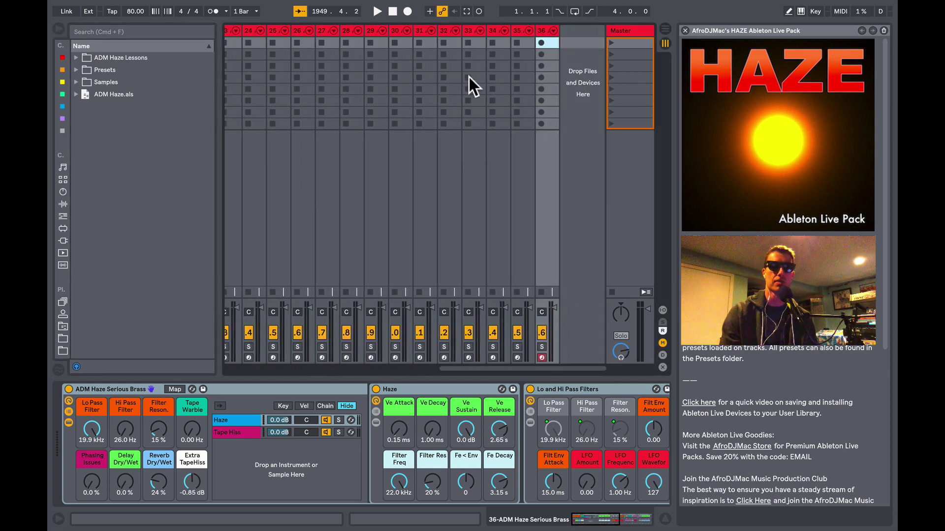
{"action": "scroll", "coordinate": [469, 76], "scroll_direction": "left", "scroll_amount": 4}
{"action": "scroll", "coordinate": [468, 76], "scroll_direction": "right", "scroll_amount": 5}
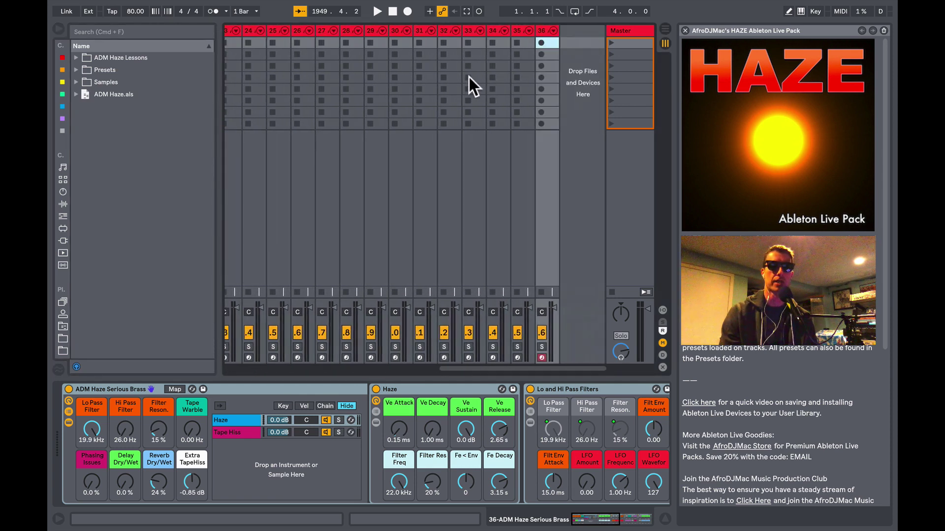
{"action": "scroll", "coordinate": [468, 76], "scroll_direction": "left", "scroll_amount": 6}
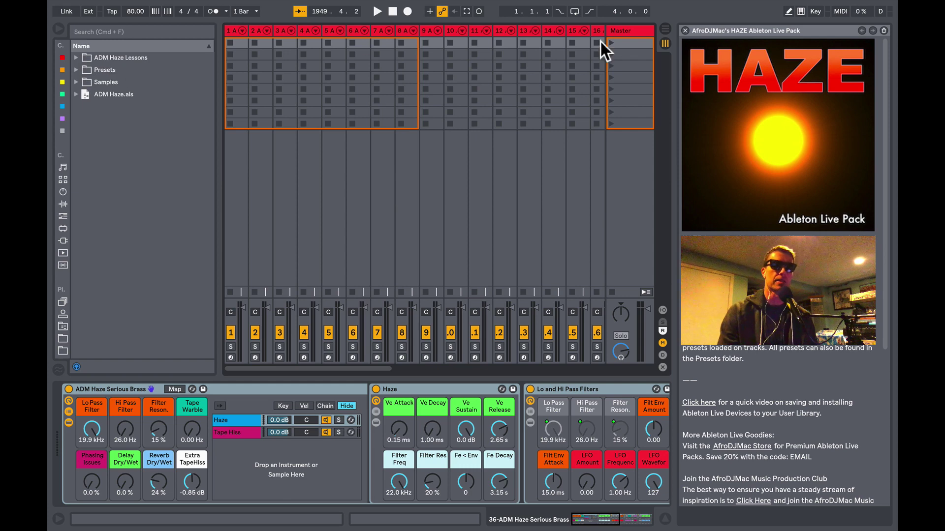
{"action": "scroll", "coordinate": [737, 183], "scroll_direction": "down", "scroll_amount": 10}
{"action": "scroll", "coordinate": [755, 344], "scroll_direction": "up", "scroll_amount": 10}
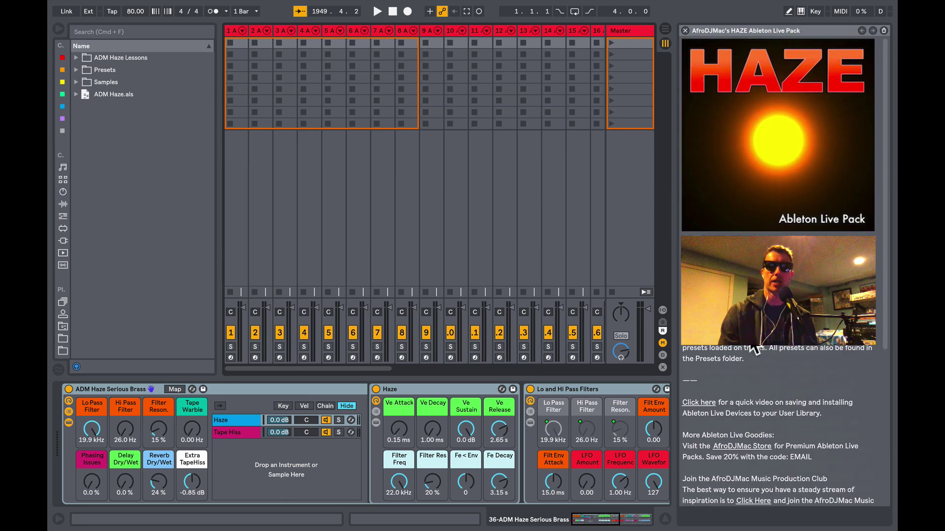
{"action": "left_click", "coordinate": [94, 80]}
{"action": "left_click", "coordinate": [76, 79]}
{"action": "left_click", "coordinate": [75, 79]}
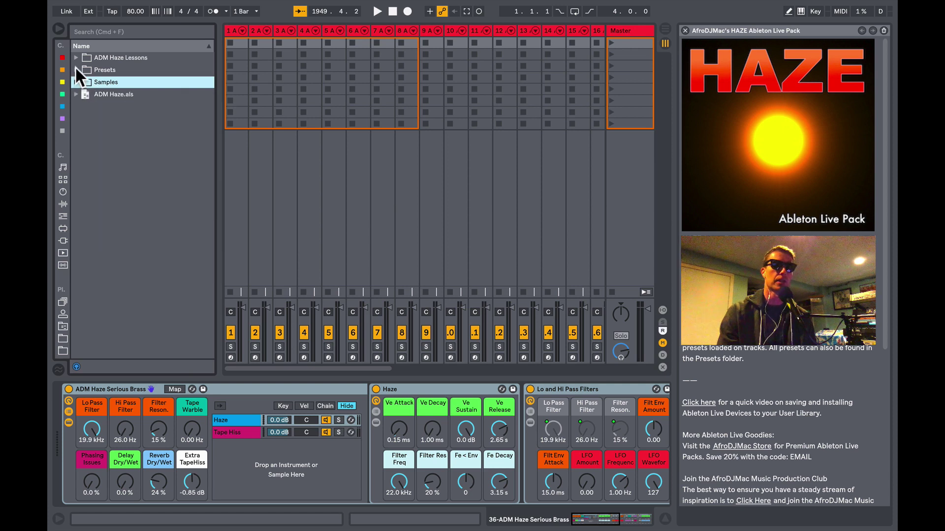
- Expand the Presets folder and scroll its ADM Haze .adg list from Alleviation to Smother
{"action": "left_click", "coordinate": [75, 69]}
{"action": "scroll", "coordinate": [143, 197], "scroll_direction": "down", "scroll_amount": 4}
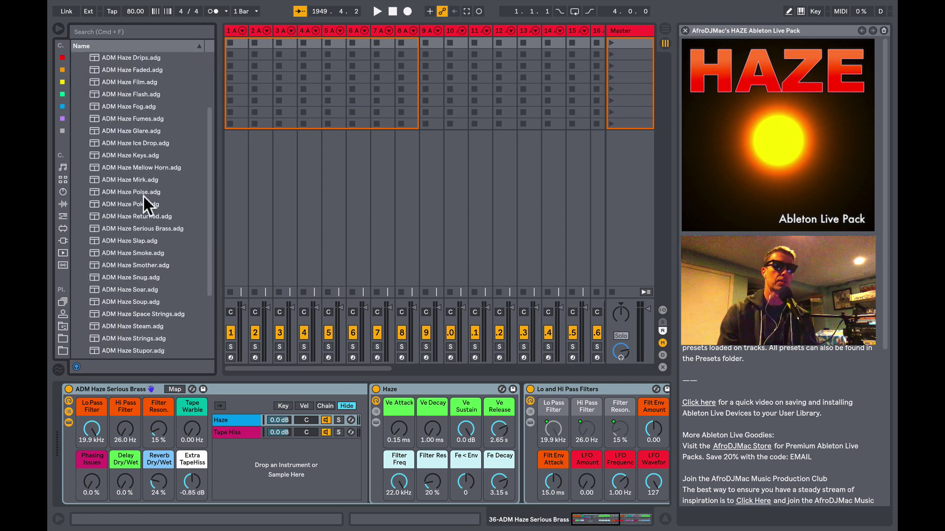
{"action": "scroll", "coordinate": [143, 196], "scroll_direction": "up", "scroll_amount": 4}
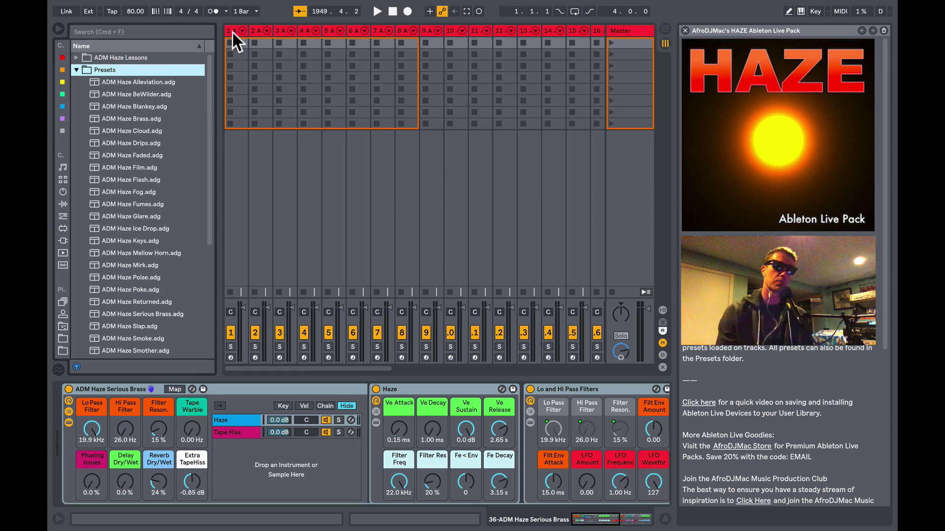
- Hide the browser and the lesson panel, then focus the Serious Brass device chain
{"action": "left_click", "coordinate": [61, 28]}
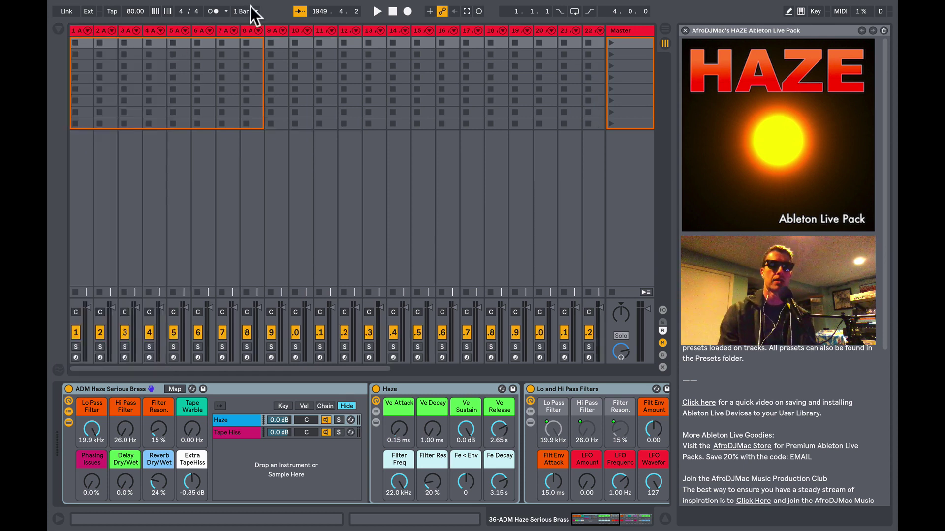
{"action": "left_click", "coordinate": [685, 31]}
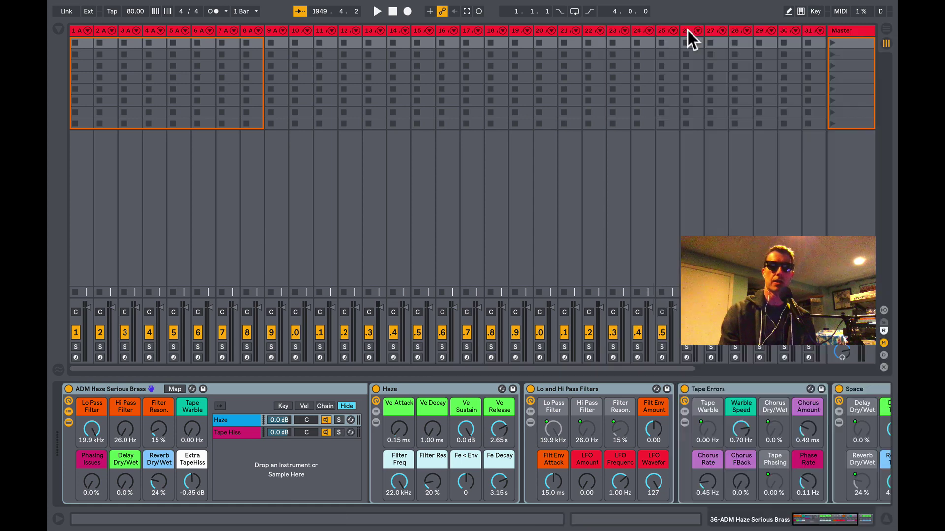
{"action": "left_click", "coordinate": [131, 384]}
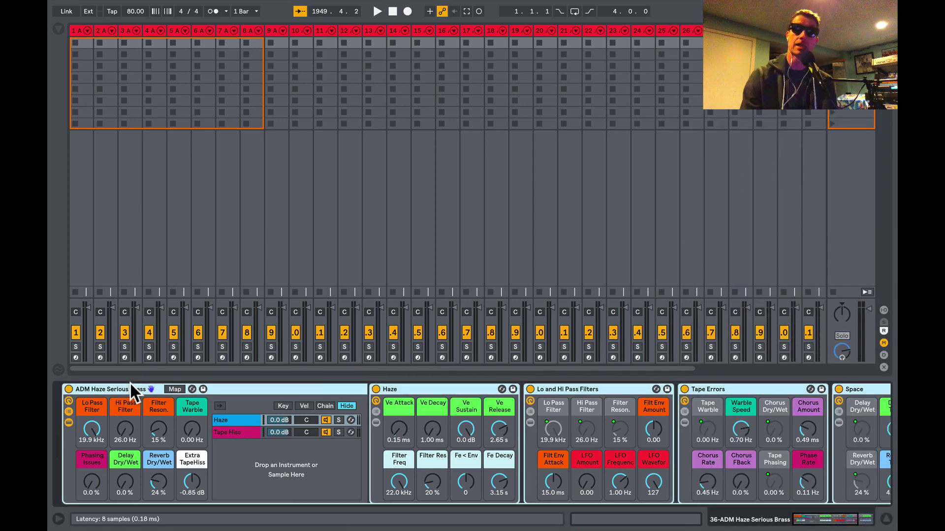
{"action": "scroll", "coordinate": [326, 388], "scroll_direction": "right", "scroll_amount": 3}
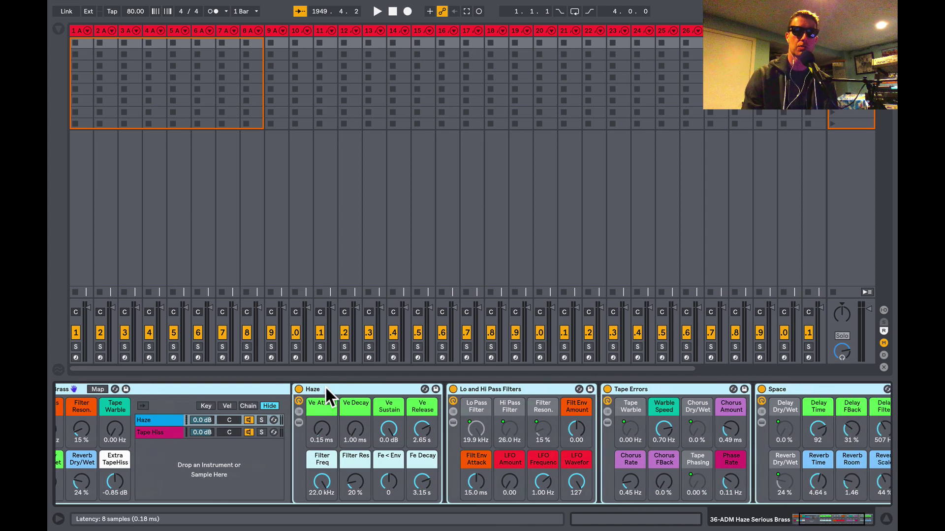
{"action": "scroll", "coordinate": [325, 388], "scroll_direction": "left", "scroll_amount": 4}
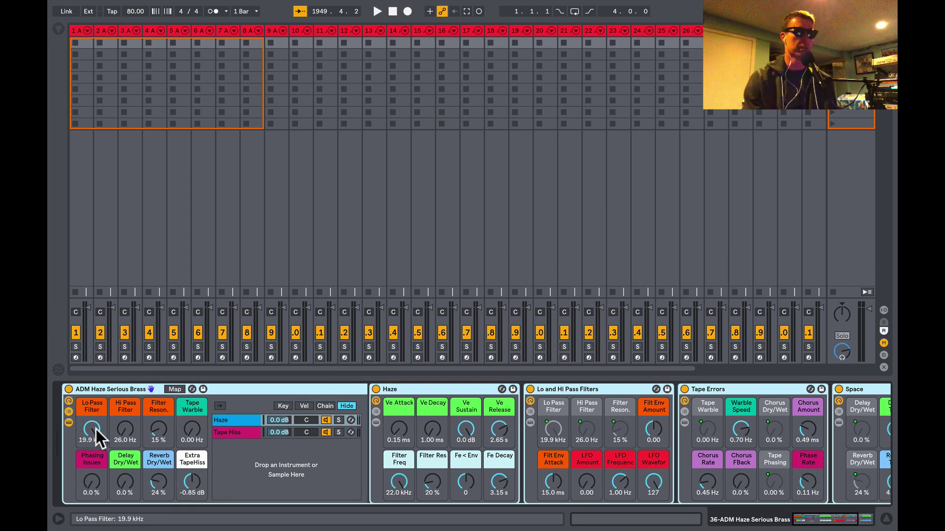
- Adjust Warble Speed and set Tape Warble to 1.63 Hz, then turn Phasing Issues up to 100%
{"action": "scroll", "coordinate": [91, 429], "scroll_direction": "down", "scroll_amount": 1}
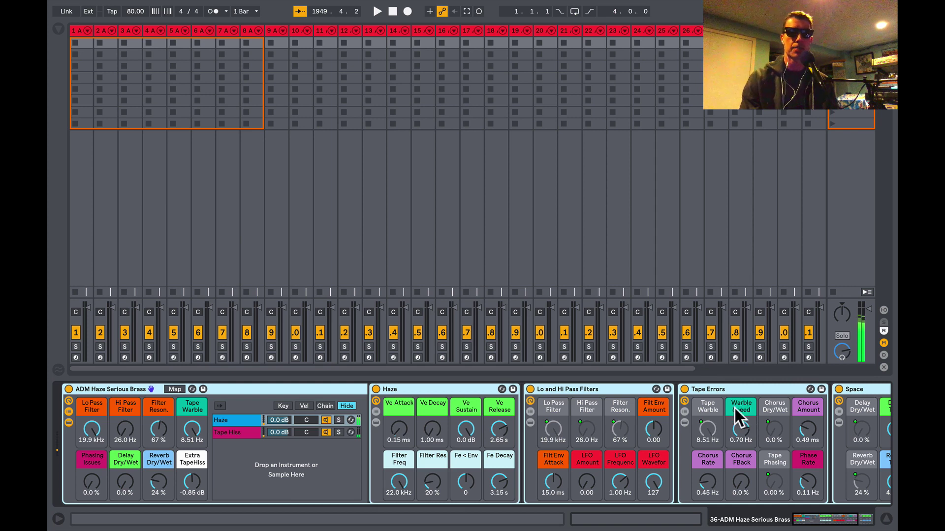
{"action": "left_click", "coordinate": [741, 430]}
{"action": "mouse_move", "coordinate": [742, 430]}
{"action": "left_mouse_down"}
{"action": "mouse_move", "coordinate": [741, 408]}
{"action": "mouse_move", "coordinate": [741, 443]}
{"action": "left_mouse_up"}
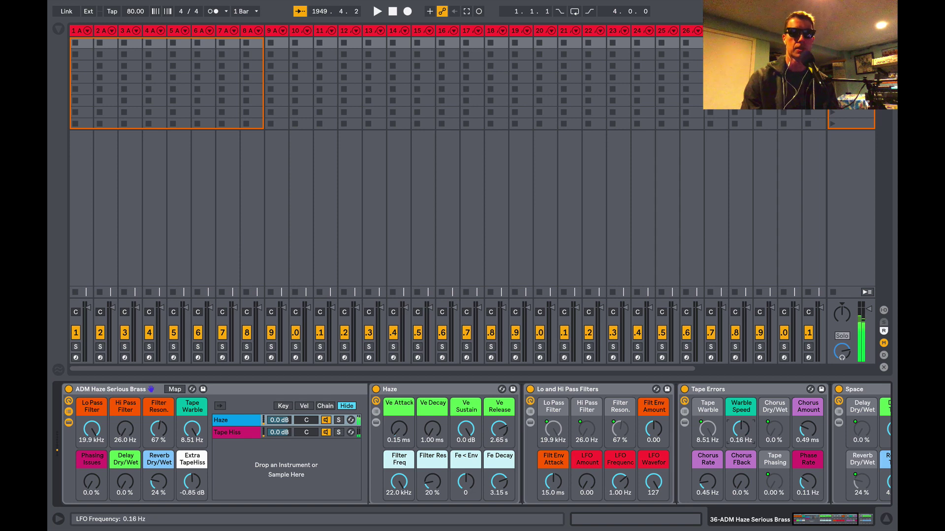
{"action": "left_click_drag", "start_coordinate": [192, 429], "coordinate": [192, 452]}
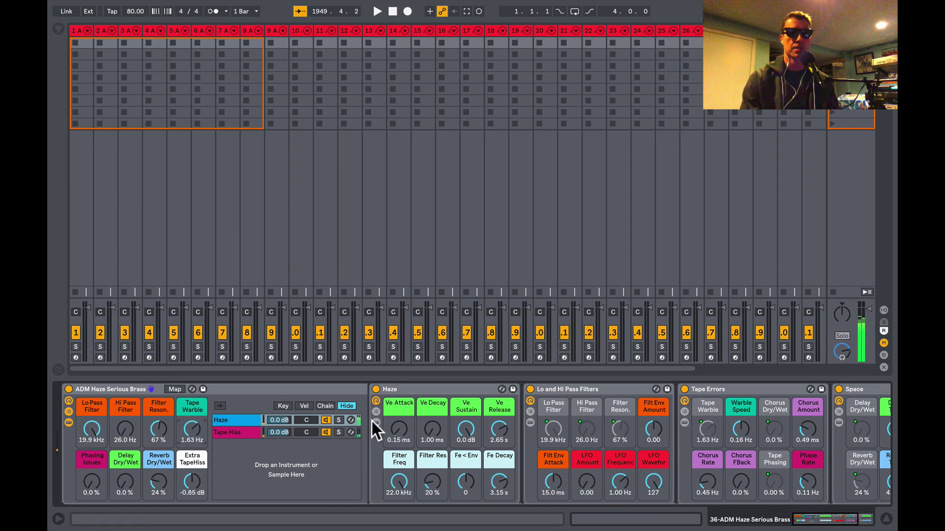
{"action": "left_click", "coordinate": [93, 484]}
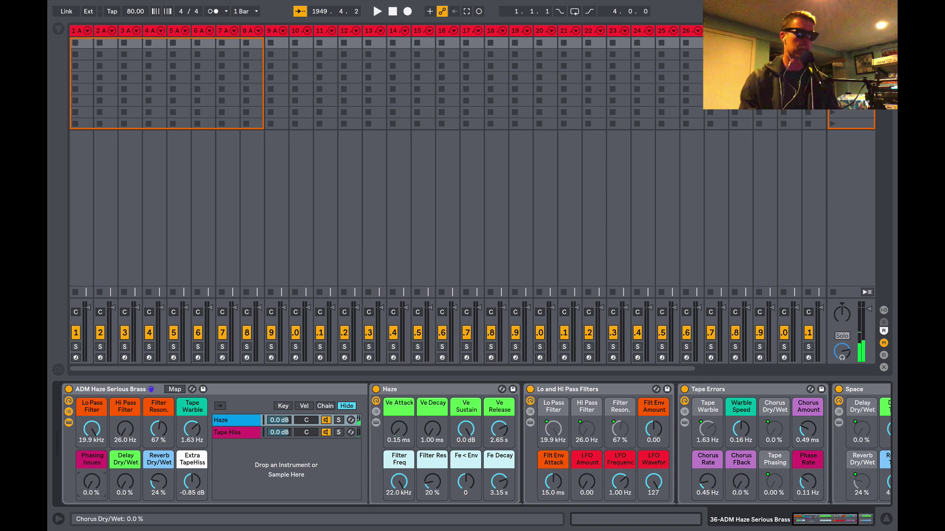
{"action": "left_click_drag", "start_coordinate": [93, 485], "coordinate": [93, 416]}
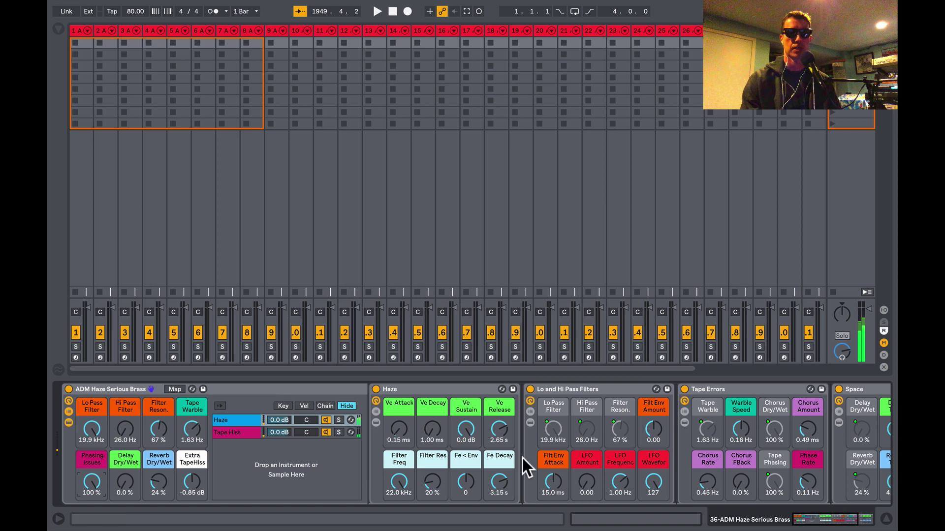
- Raise Chorus Rate and Feedback, cut Chorus Amount to about 1.9 ms, Phase Rate 0.84 Hz, Phasing Issues lowered
{"action": "scroll", "coordinate": [813, 453], "scroll_direction": "right", "scroll_amount": 5}
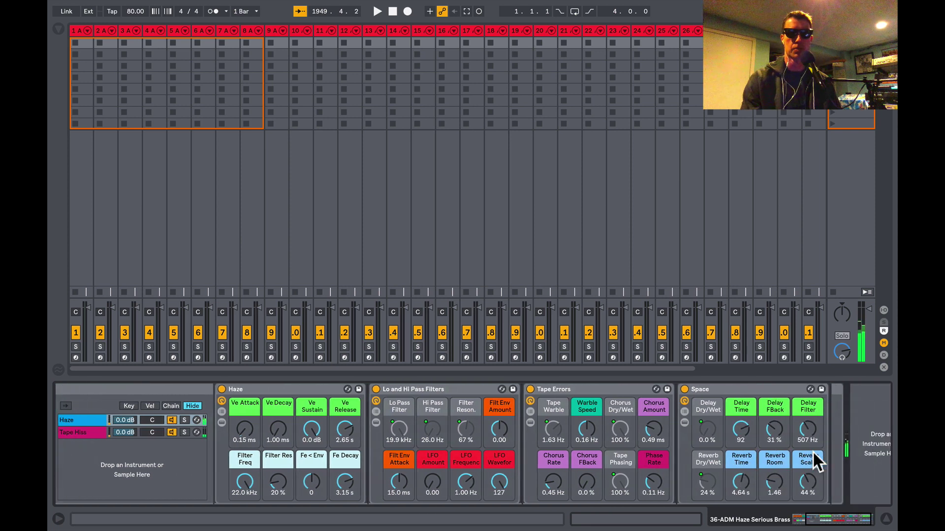
{"action": "left_click_drag", "start_coordinate": [653, 482], "coordinate": [653, 418]}
{"action": "mouse_move", "coordinate": [557, 483]}
{"action": "left_mouse_down"}
{"action": "mouse_move", "coordinate": [557, 468]}
{"action": "mouse_move", "coordinate": [586, 480]}
{"action": "mouse_move", "coordinate": [586, 457]}
{"action": "mouse_move", "coordinate": [586, 483]}
{"action": "mouse_move", "coordinate": [551, 490]}
{"action": "left_mouse_up"}
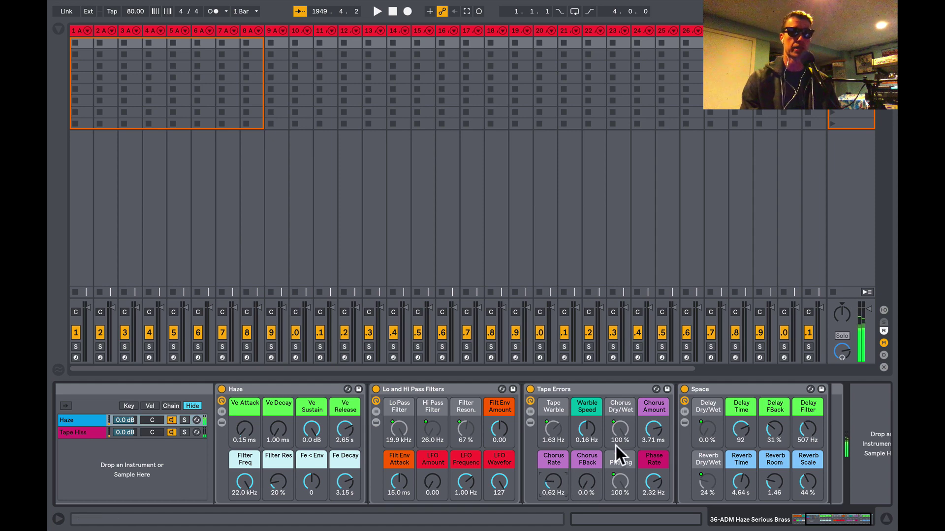
{"action": "left_click_drag", "start_coordinate": [653, 428], "coordinate": [654, 439]}
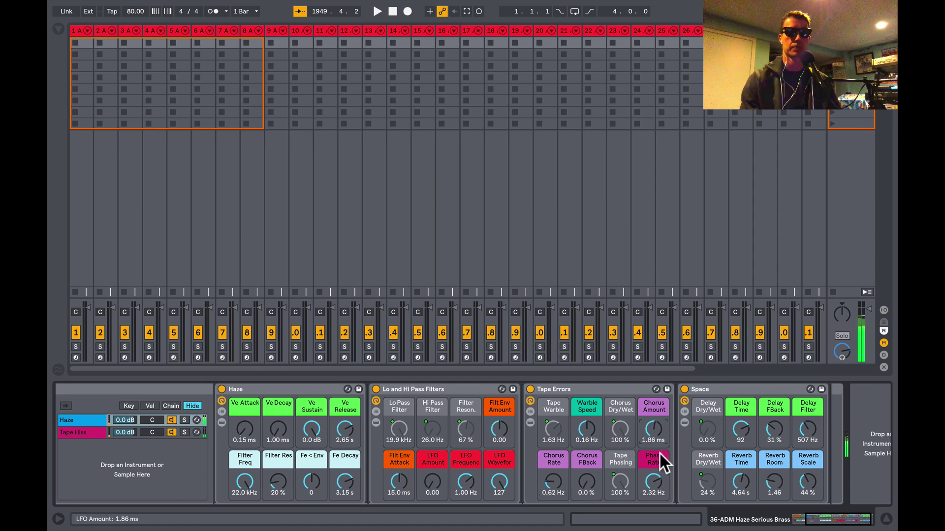
{"action": "left_click_drag", "start_coordinate": [651, 479], "coordinate": [652, 492]}
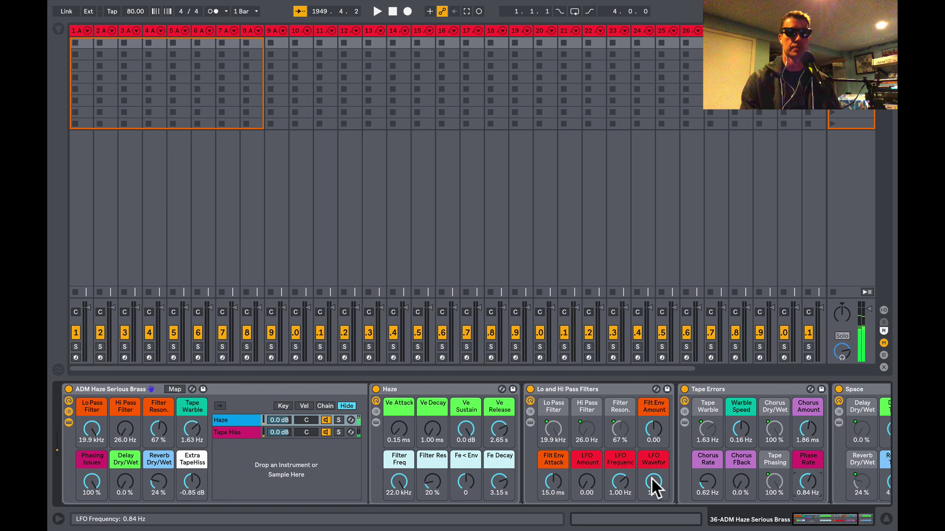
{"action": "left_click_drag", "start_coordinate": [92, 481], "coordinate": [92, 504]}
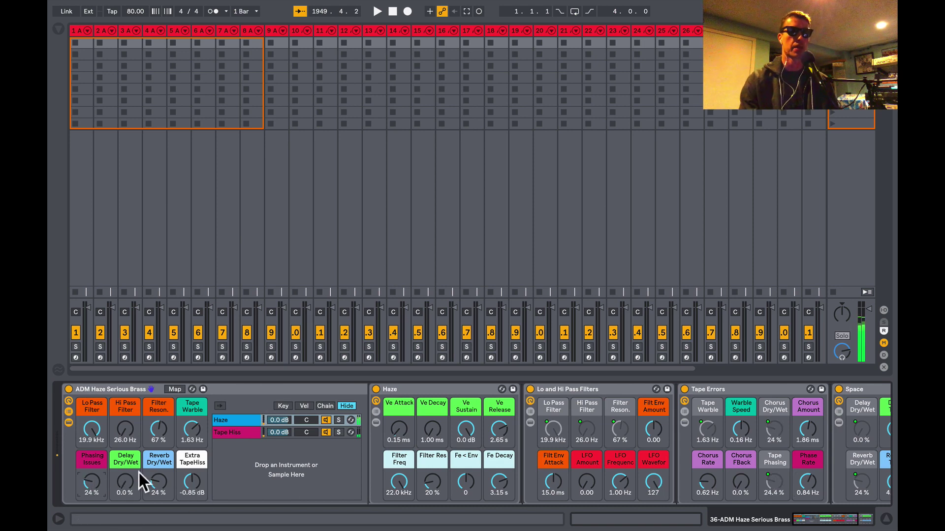
- Mix the delay in at 39% wet and lengthen the delay time to 106
{"action": "left_click_drag", "start_coordinate": [140, 473], "coordinate": [139, 461]}
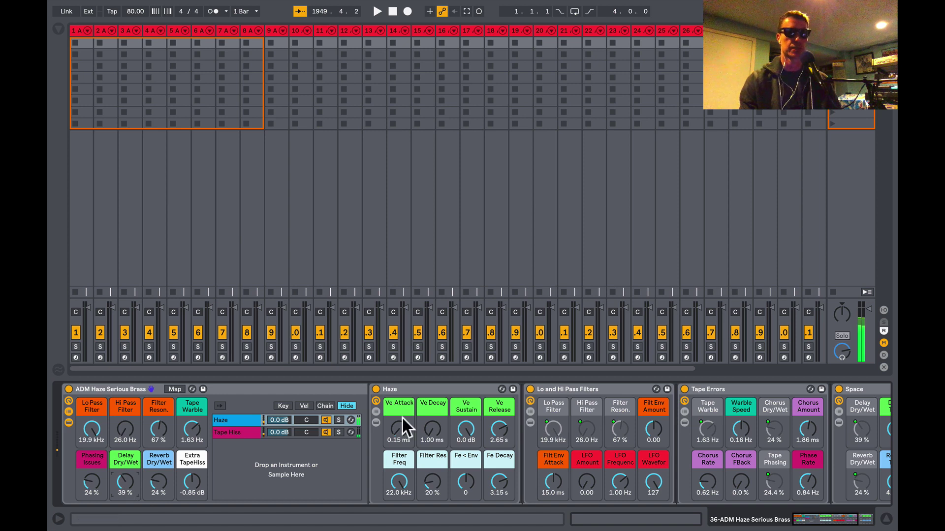
{"action": "scroll", "coordinate": [453, 411], "scroll_direction": "right", "scroll_amount": 5}
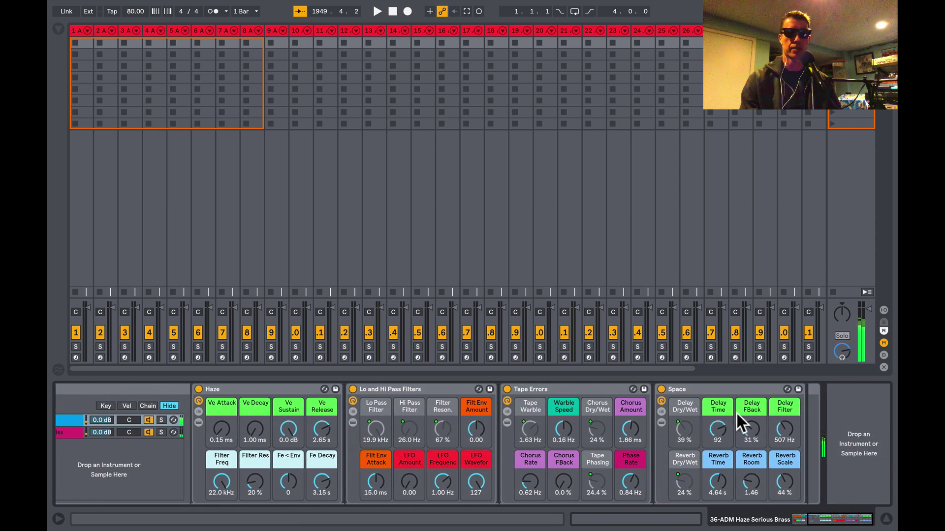
{"action": "left_click_drag", "start_coordinate": [717, 432], "coordinate": [718, 426]}
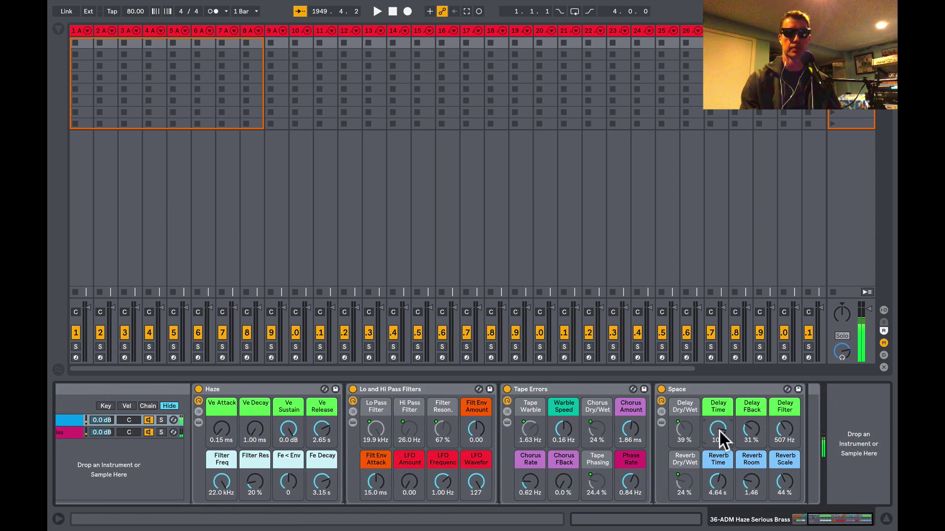
{"action": "scroll", "coordinate": [568, 444], "scroll_direction": "left", "scroll_amount": 5}
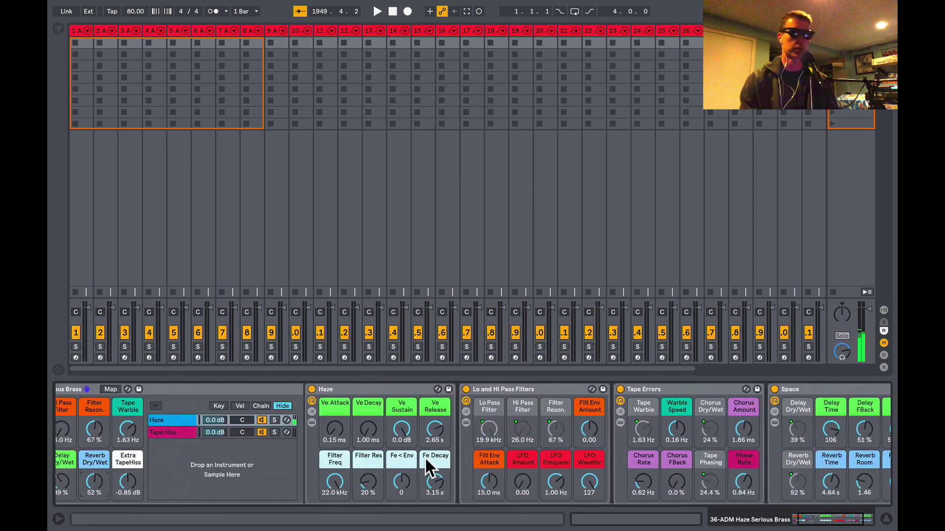
{"action": "scroll", "coordinate": [424, 457], "scroll_direction": "right", "scroll_amount": 5}
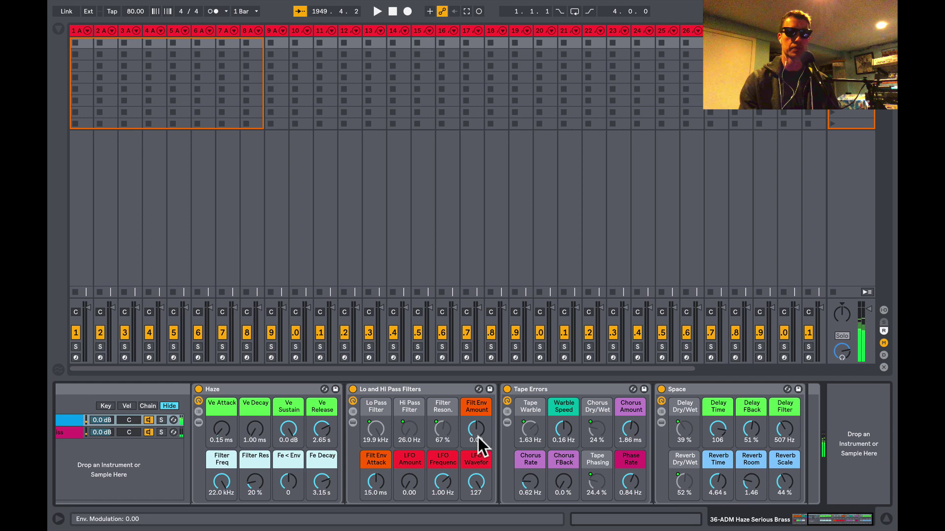
{"action": "scroll", "coordinate": [478, 437], "scroll_direction": "left", "scroll_amount": 5}
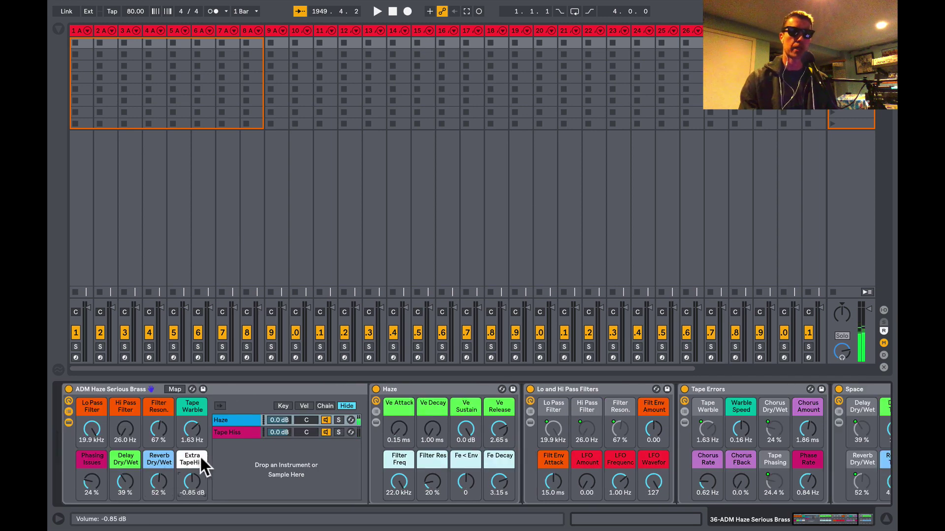
- Set the Tape Hiss sampler release to 3.67 s and Extra TapeHiss to -4.25 dB
{"action": "left_click", "coordinate": [228, 433]}
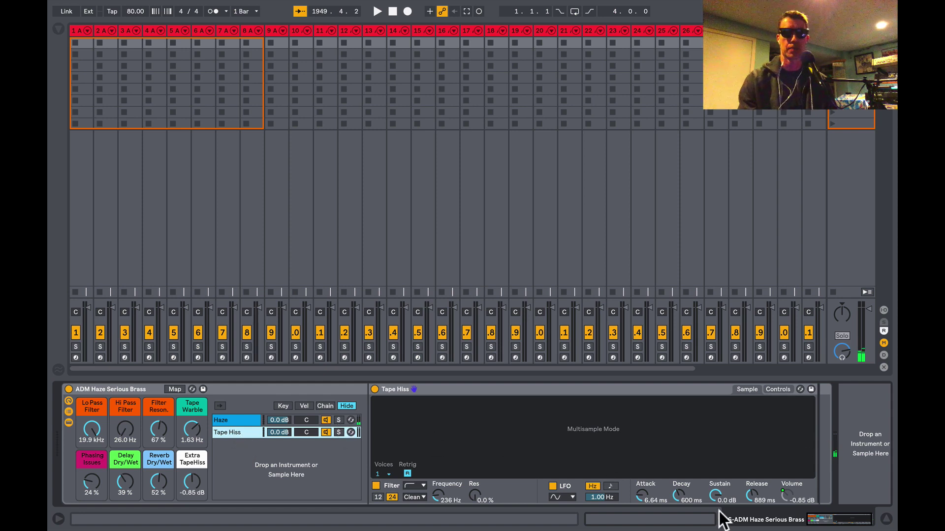
{"action": "mouse_move", "coordinate": [753, 498]}
{"action": "left_mouse_down"}
{"action": "mouse_move", "coordinate": [753, 473]}
{"action": "mouse_move", "coordinate": [750, 500]}
{"action": "left_mouse_up"}
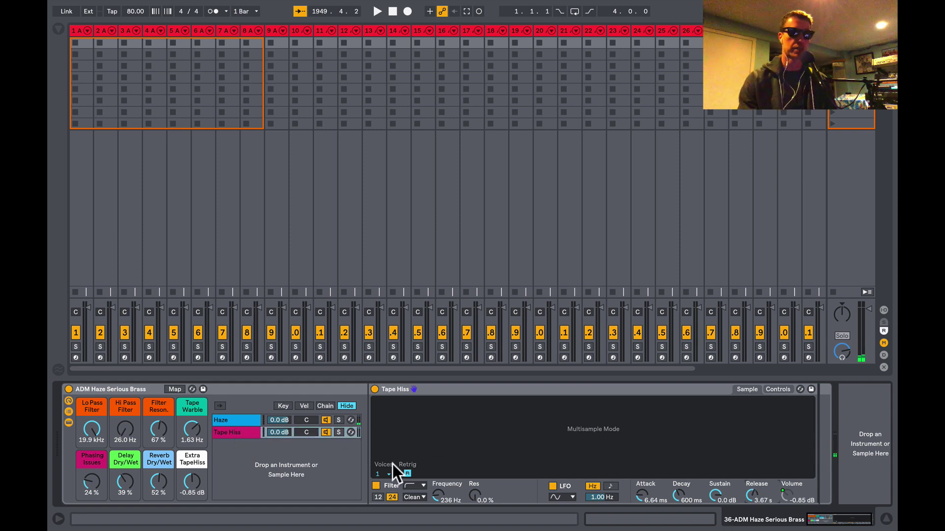
{"action": "left_click", "coordinate": [192, 481]}
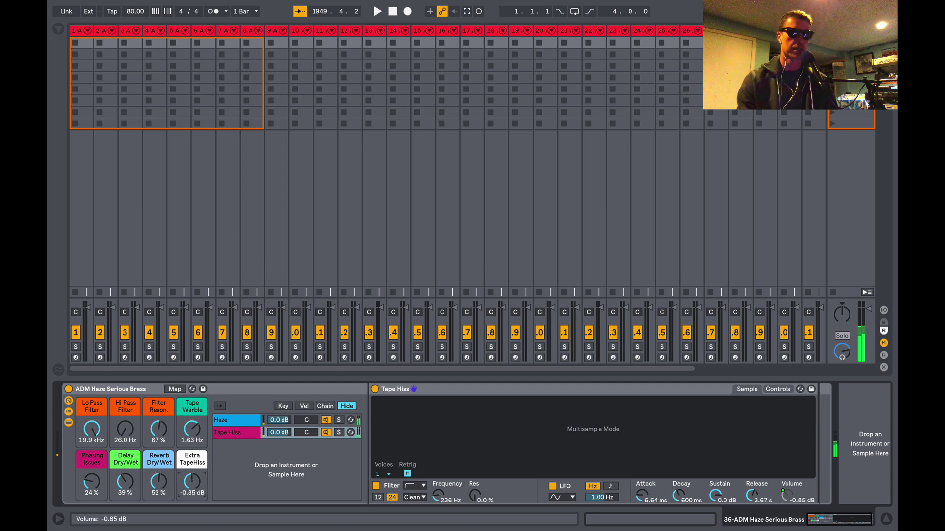
{"action": "mouse_move", "coordinate": [192, 481]}
{"action": "left_mouse_down"}
{"action": "mouse_move", "coordinate": [192, 452]}
{"action": "mouse_move", "coordinate": [192, 485]}
{"action": "mouse_move", "coordinate": [191, 473]}
{"action": "left_mouse_up"}
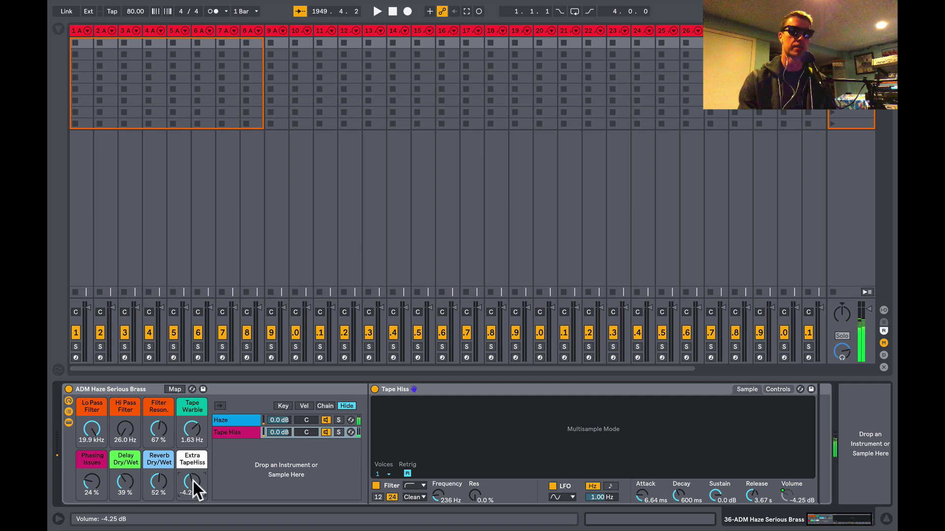
{"action": "left_click", "coordinate": [243, 420]}
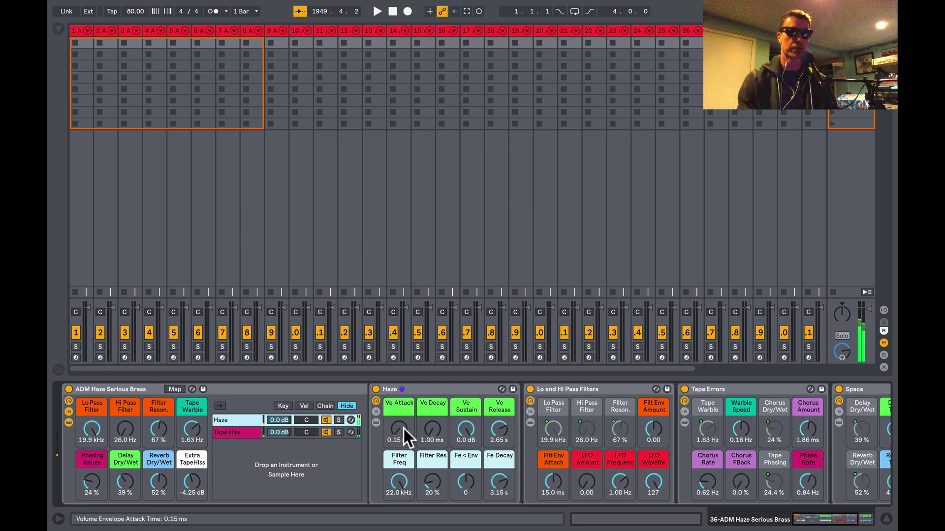
- Set Haze attack 17.9 ms, release 13.4 s, filter 550 Hz, resonance 87%, envelope amount -29
{"action": "left_click_drag", "start_coordinate": [404, 429], "coordinate": [404, 415]}
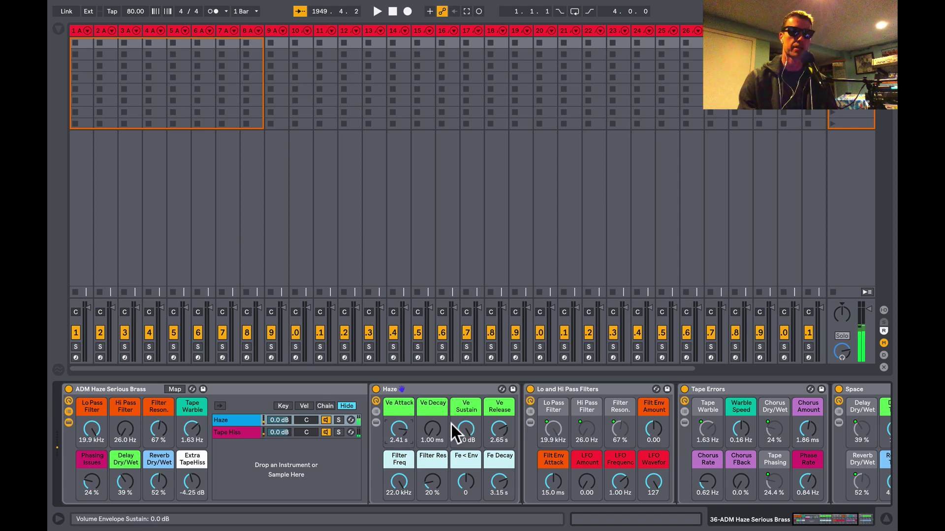
{"action": "left_click_drag", "start_coordinate": [496, 424], "coordinate": [497, 468]}
{"action": "mouse_move", "coordinate": [404, 422]}
{"action": "left_mouse_down"}
{"action": "mouse_move", "coordinate": [400, 445]}
{"action": "mouse_move", "coordinate": [398, 429]}
{"action": "left_mouse_up"}
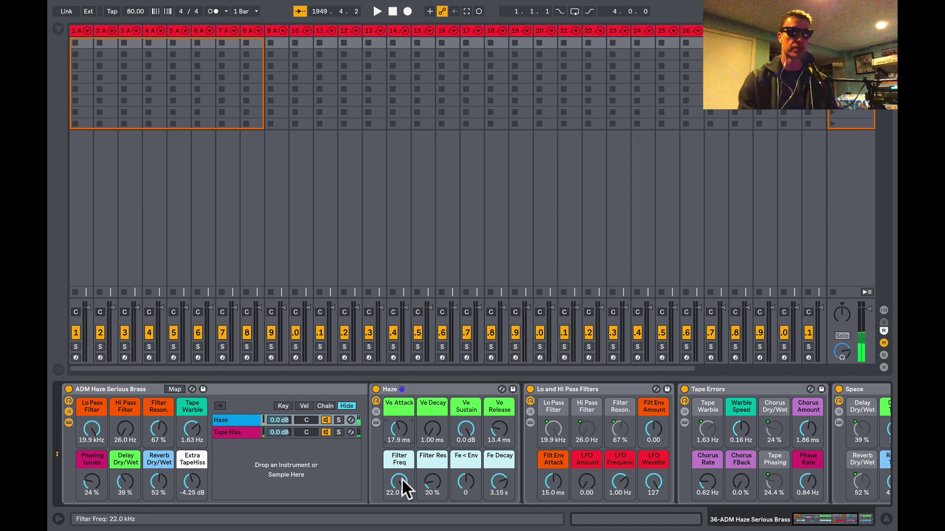
{"action": "mouse_move", "coordinate": [402, 487]}
{"action": "left_mouse_down"}
{"action": "mouse_move", "coordinate": [403, 524]}
{"action": "mouse_move", "coordinate": [433, 470]}
{"action": "mouse_move", "coordinate": [399, 475]}
{"action": "mouse_move", "coordinate": [399, 460]}
{"action": "mouse_move", "coordinate": [399, 492]}
{"action": "mouse_move", "coordinate": [403, 484]}
{"action": "left_mouse_up"}
{"action": "mouse_move", "coordinate": [463, 482]}
{"action": "left_mouse_down"}
{"action": "mouse_move", "coordinate": [464, 467]}
{"action": "mouse_move", "coordinate": [462, 497]}
{"action": "left_mouse_up"}
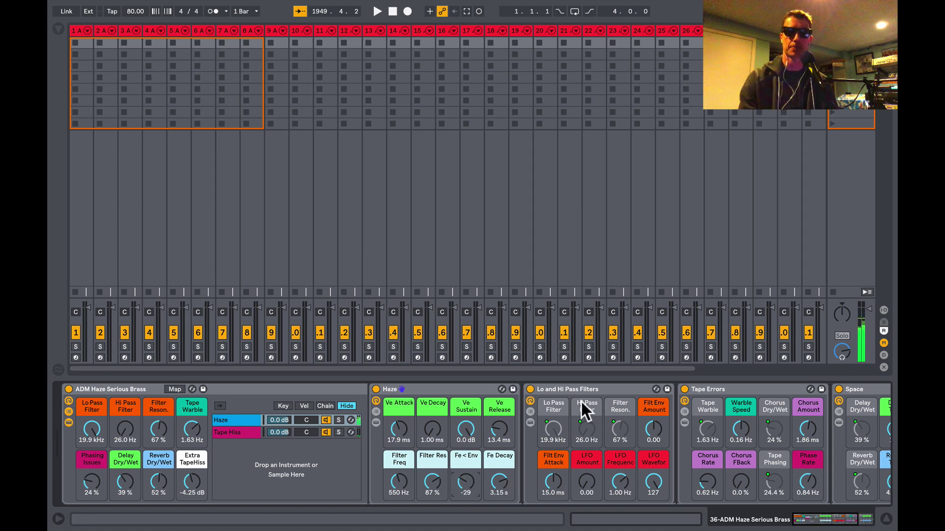
- Reset the Haze cutoff, set filter envelope amount to 83, then bring the cutoff to 7.78 kHz
{"action": "left_click", "coordinate": [409, 482]}
{"action": "key", "text": "Delete"}
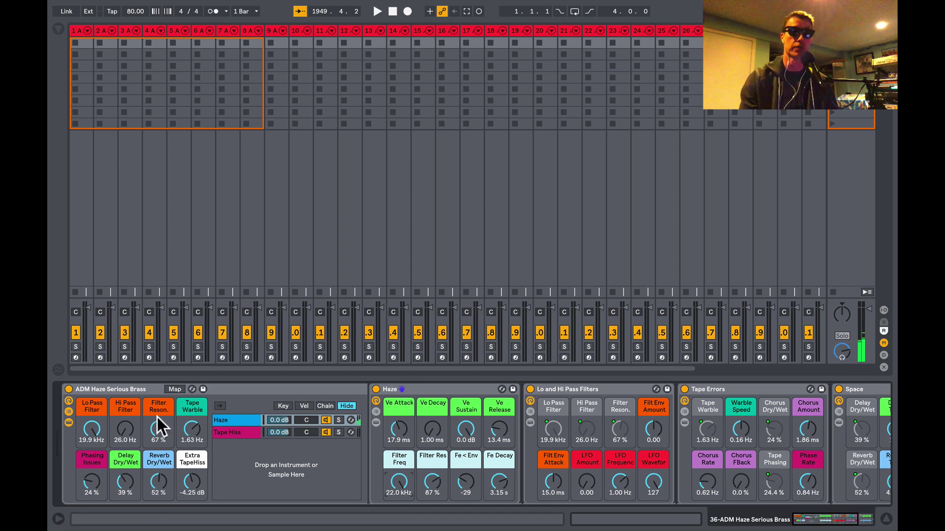
{"action": "left_click_drag", "start_coordinate": [657, 424], "coordinate": [657, 388]}
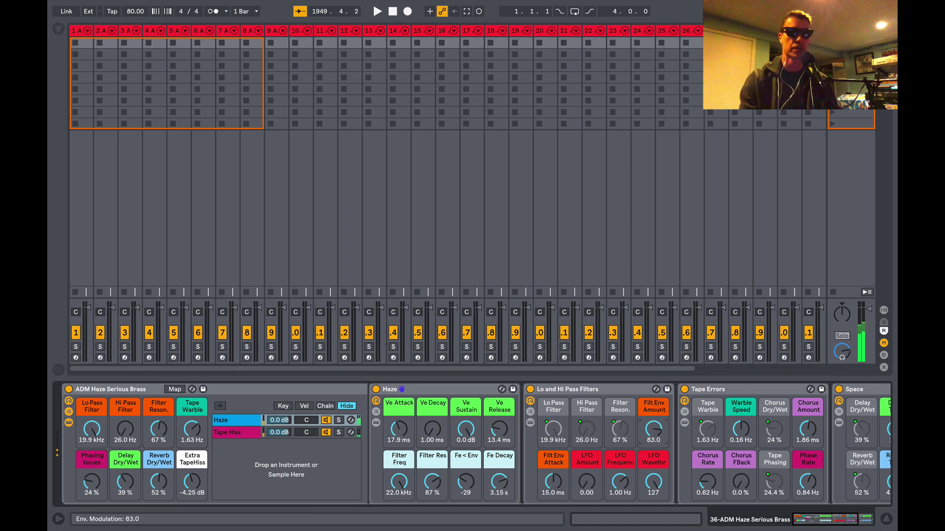
{"action": "left_click_drag", "start_coordinate": [553, 488], "coordinate": [553, 472]}
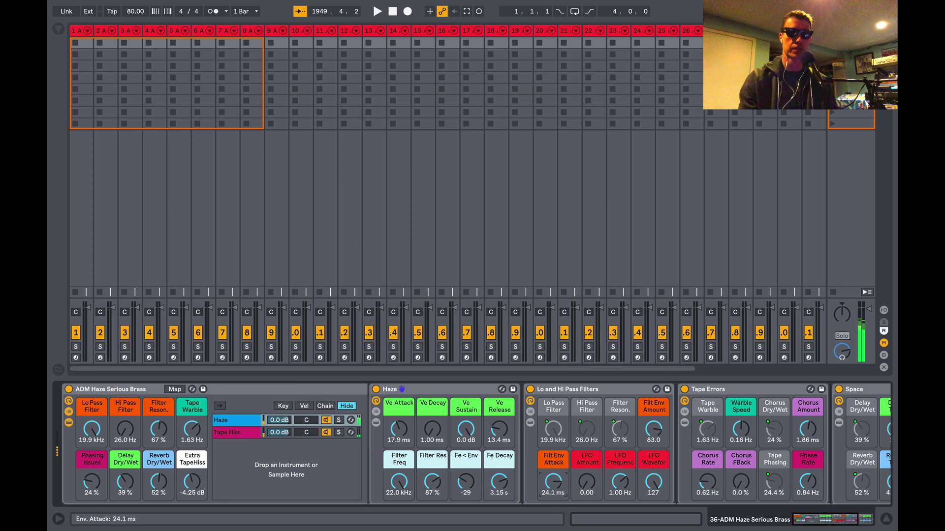
{"action": "left_click_drag", "start_coordinate": [399, 483], "coordinate": [398, 499]}
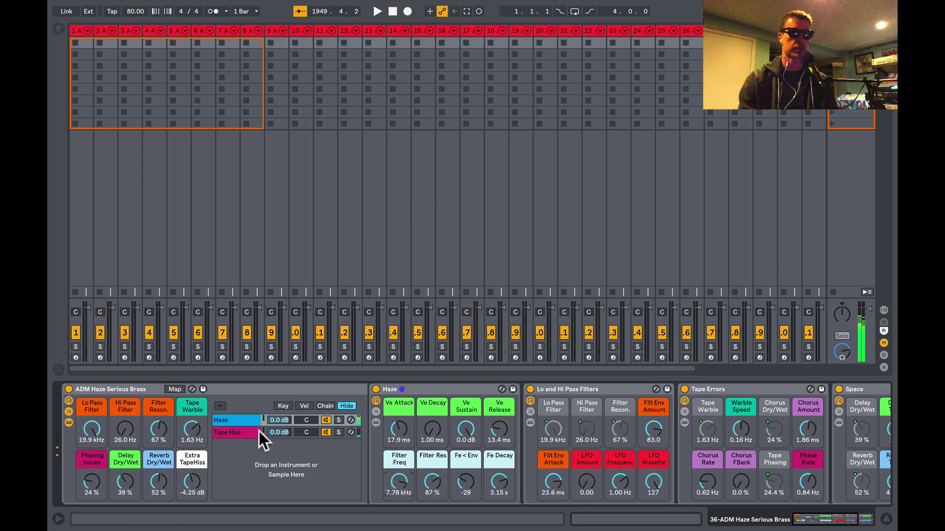
- Sweep the low-pass to 2.73 kHz, raise the high-pass, and add LFO filter modulation at 1.85 Hz
{"action": "left_click_drag", "start_coordinate": [92, 429], "coordinate": [92, 455]}
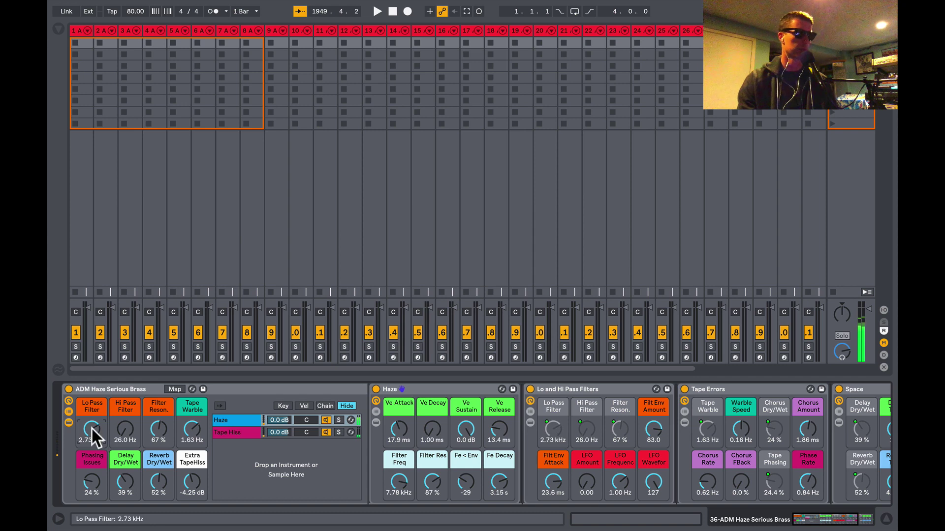
{"action": "left_click_drag", "start_coordinate": [129, 431], "coordinate": [132, 458]}
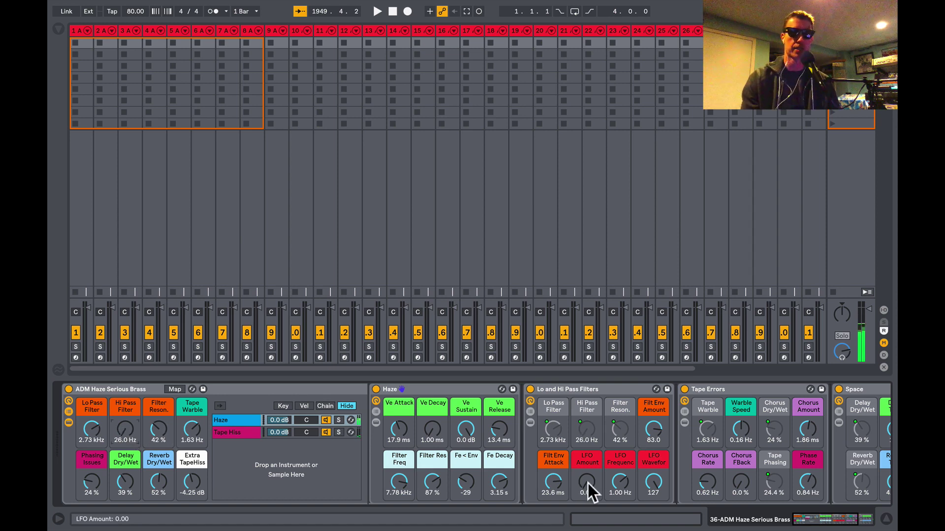
{"action": "left_click_drag", "start_coordinate": [587, 483], "coordinate": [654, 502]}
{"action": "left_click_drag", "start_coordinate": [576, 488], "coordinate": [577, 470]}
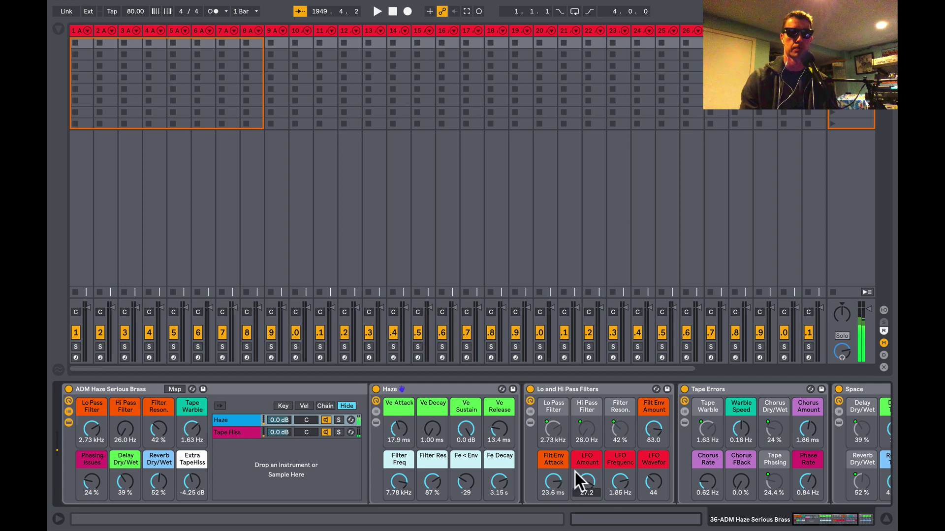
- Select and arm track 1 to display its ADM Haze Steam rack
{"action": "scroll", "coordinate": [707, 412], "scroll_direction": "right", "scroll_amount": 5}
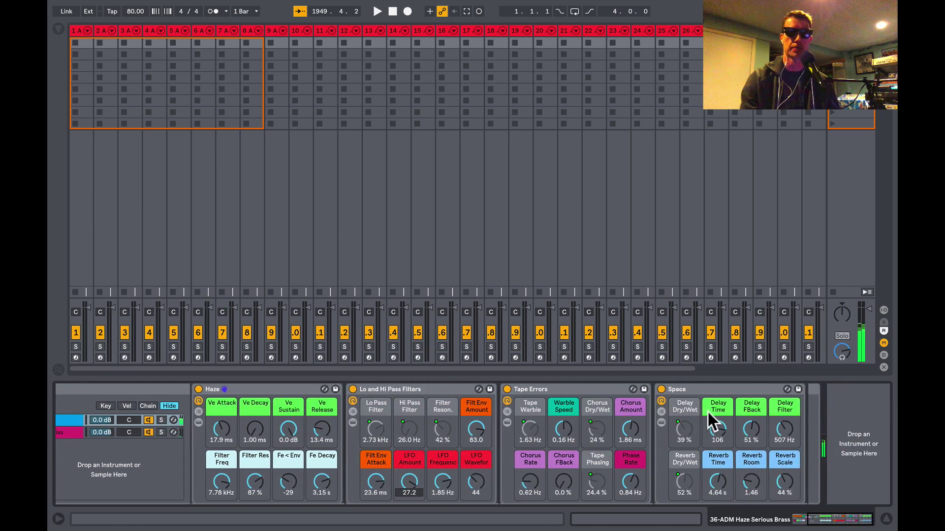
{"action": "scroll", "coordinate": [708, 412], "scroll_direction": "left", "scroll_amount": 5}
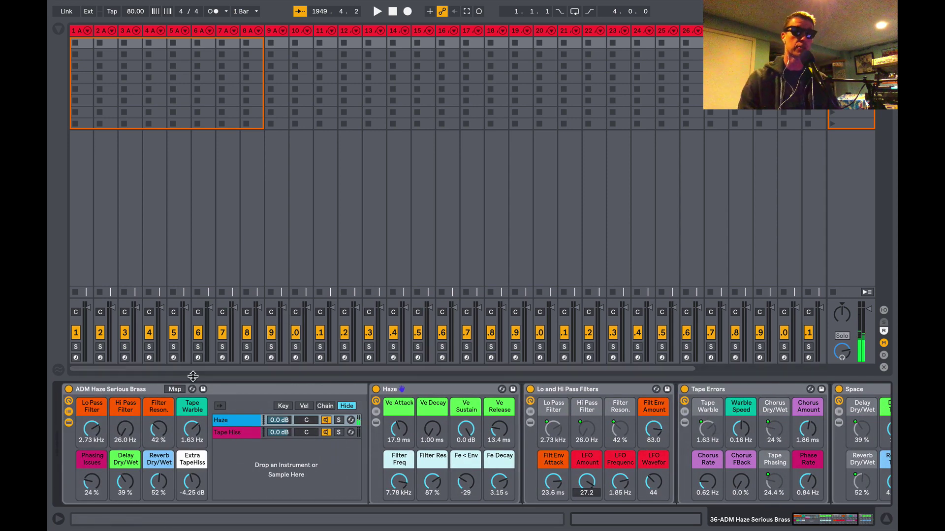
{"action": "left_click", "coordinate": [82, 33]}
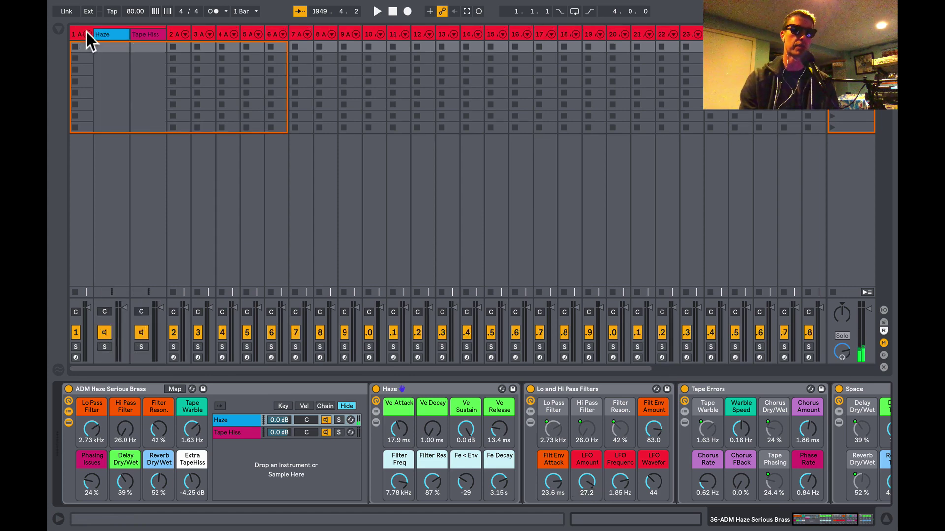
{"action": "left_click", "coordinate": [87, 32]}
{"action": "left_click", "coordinate": [76, 31]}
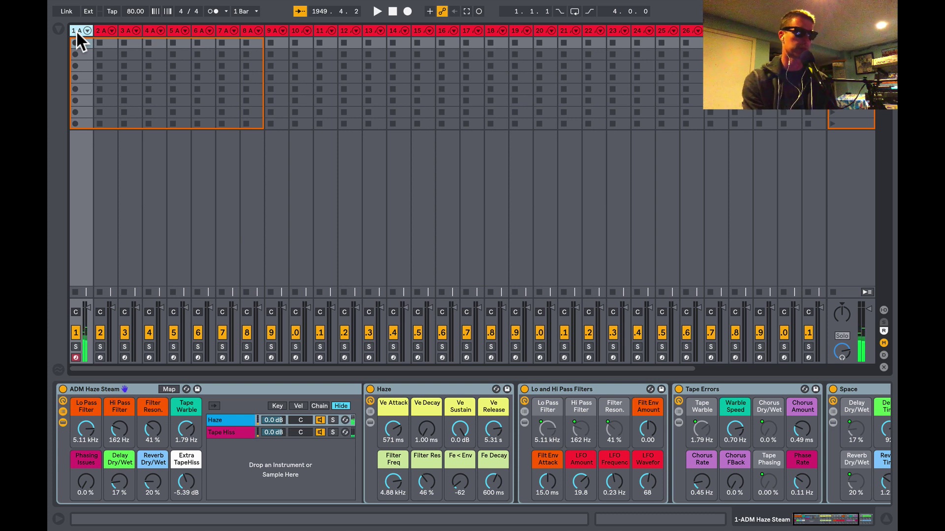
- Audition Mirk, Soar, Film, Zapp and Fog on tracks 2–6, then select track 7's Fumes
{"action": "key", "text": "Right"}
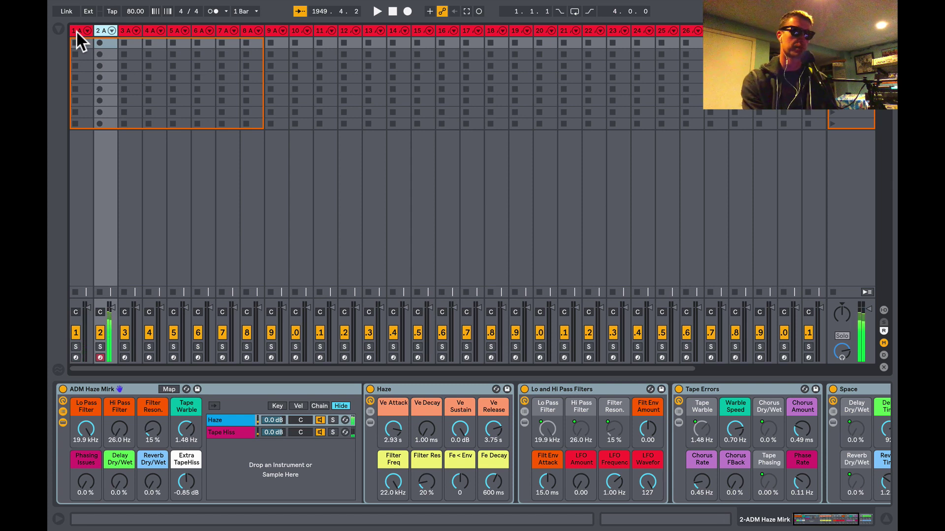
{"action": "key", "text": "Right"}
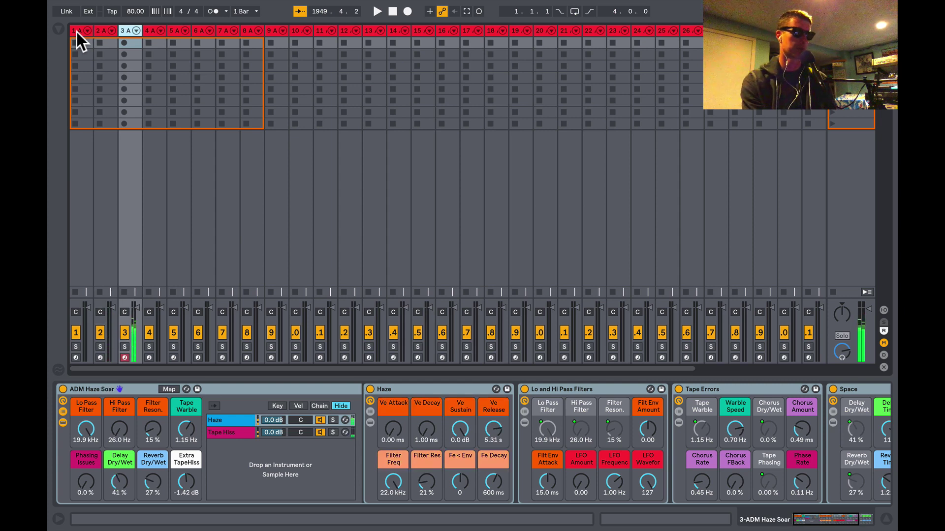
{"action": "key", "text": "Right"}
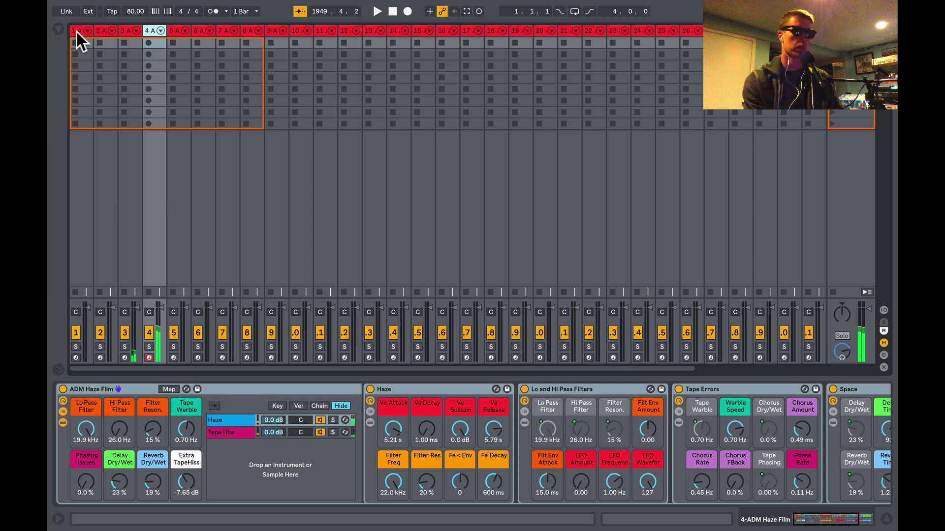
{"action": "key", "text": "Right"}
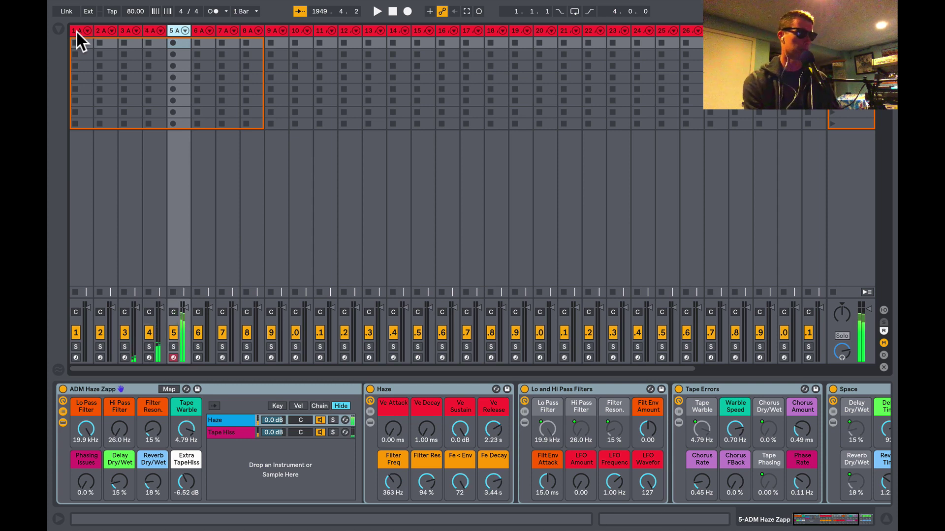
{"action": "key", "text": "Right"}
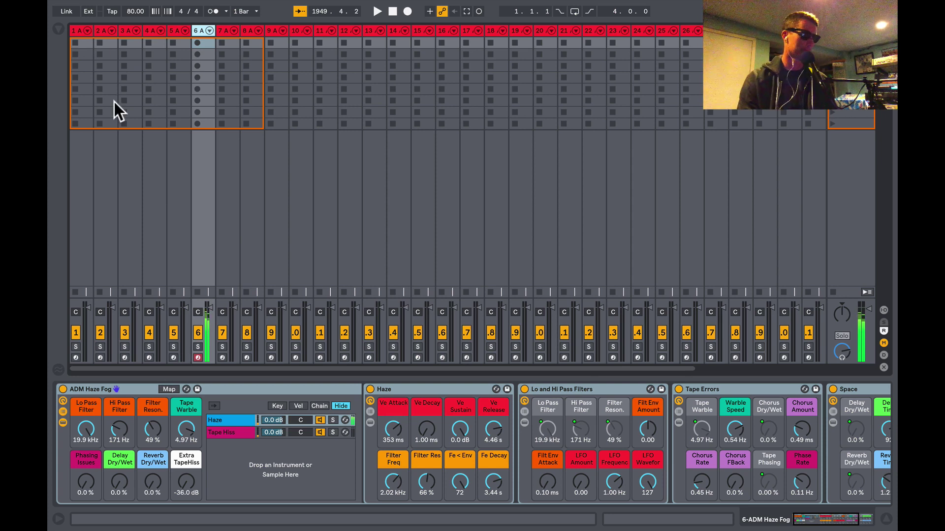
{"action": "left_click", "coordinate": [226, 30]}
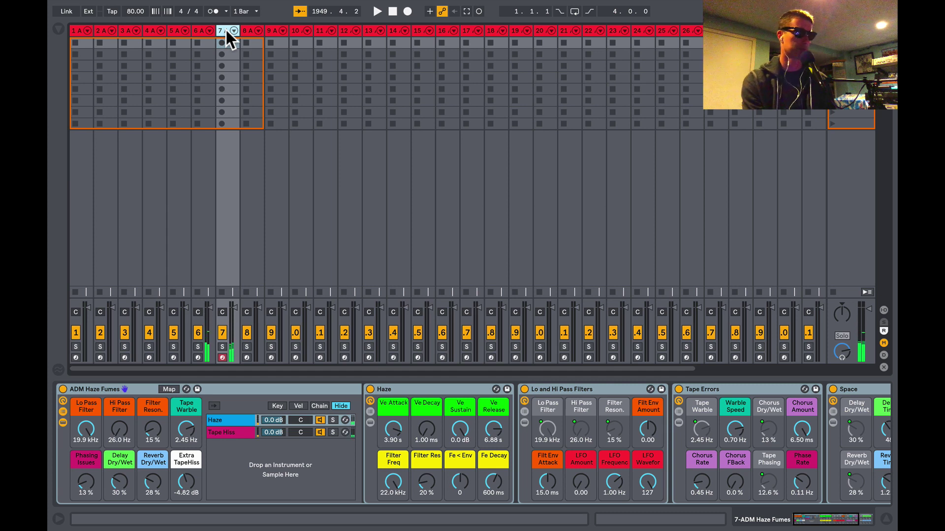
- Audition Smother, Weight, Smoke, Drips, Returned and Trickle on tracks 8–13
{"action": "key", "text": "Right"}
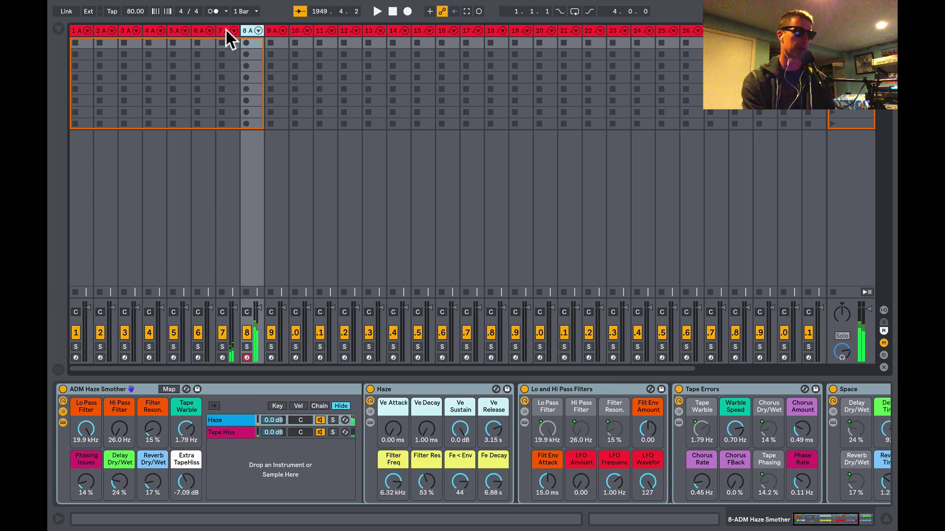
{"action": "key", "text": "Right"}
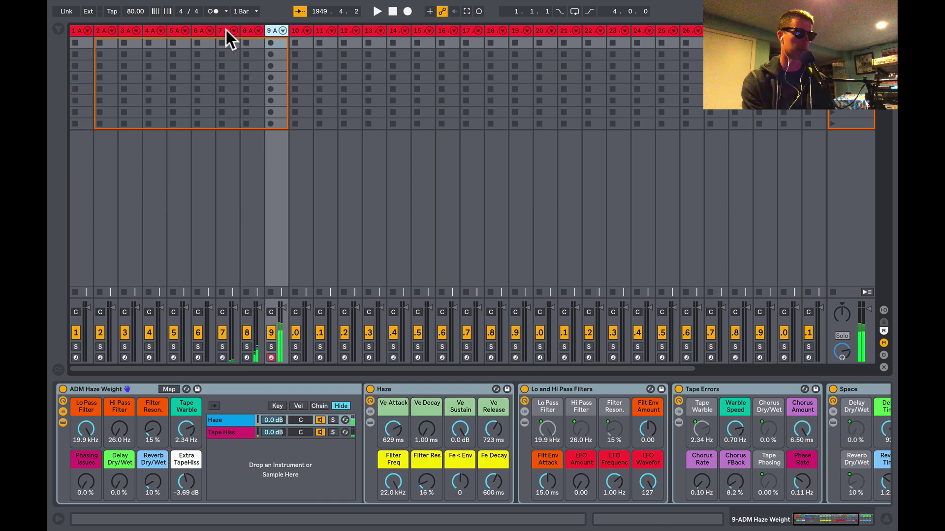
{"action": "key", "text": "Right"}
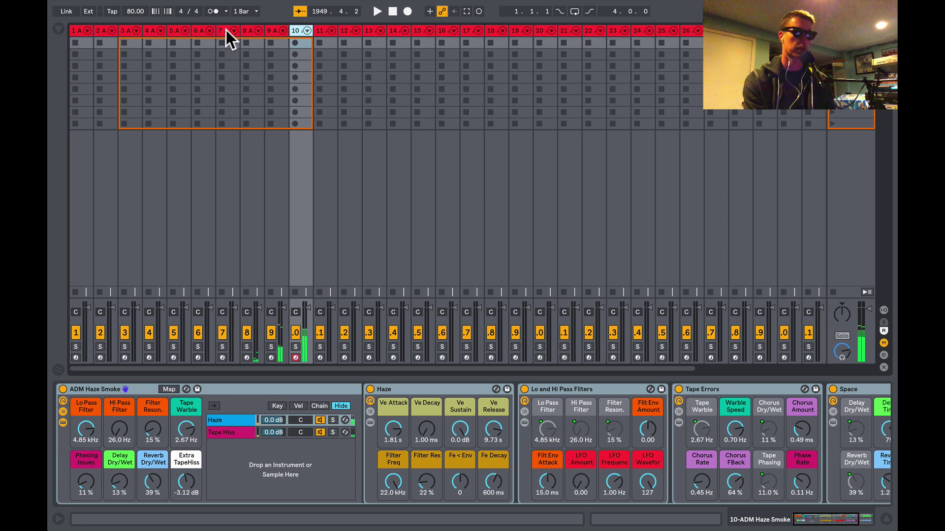
{"action": "key", "text": "Right"}
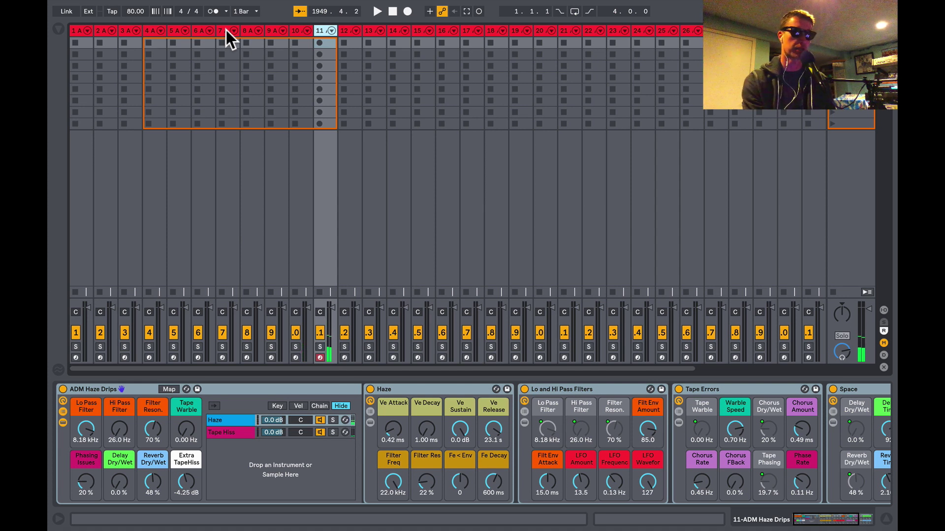
{"action": "key", "text": "Right"}
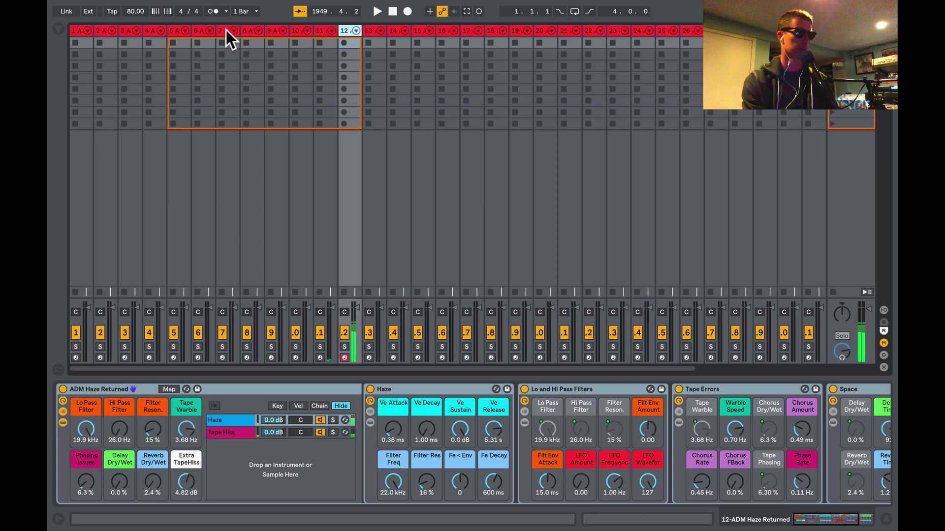
{"action": "key", "text": "Right"}
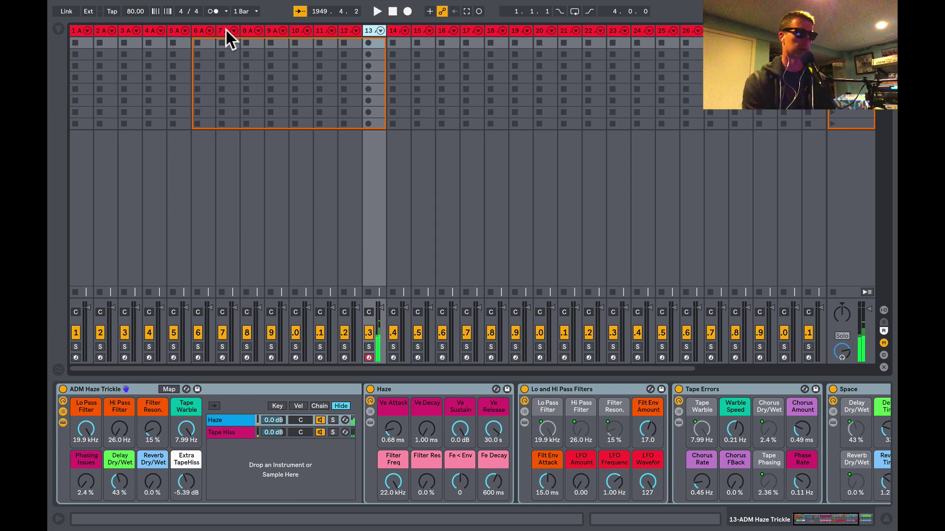
- Step through tracks 14–19 to view the Ice Drop, Strings, Keys, Cloud, Poke and Vapor racks
{"action": "key", "text": "Right"}
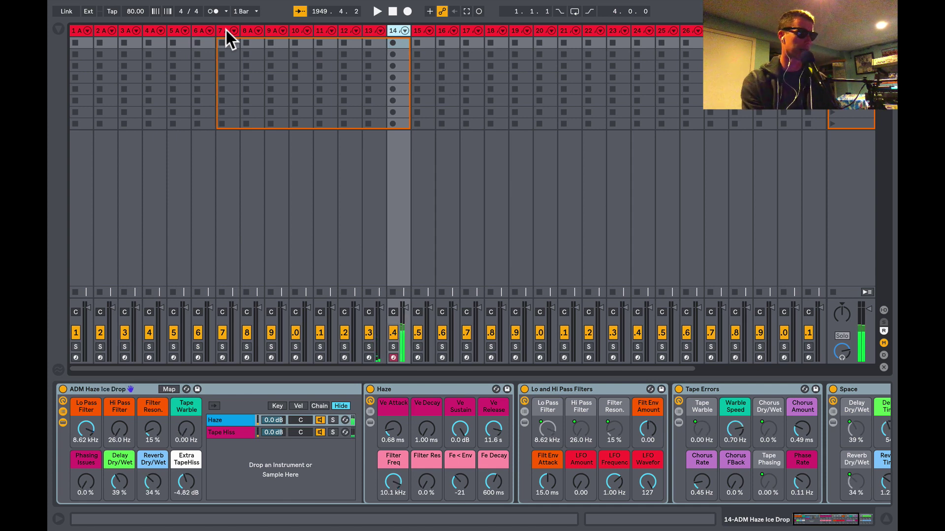
{"action": "key", "text": "Right"}
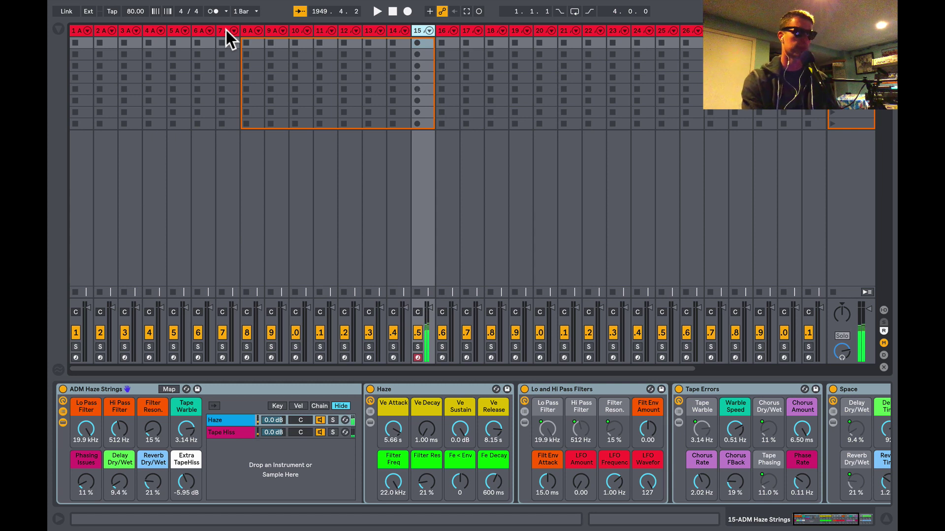
{"action": "key", "text": "Right"}
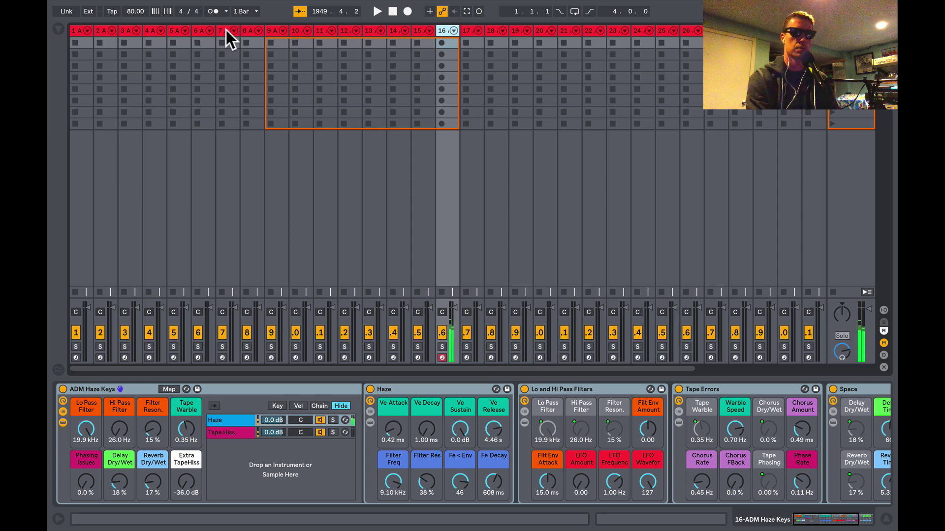
{"action": "key", "text": "Right"}
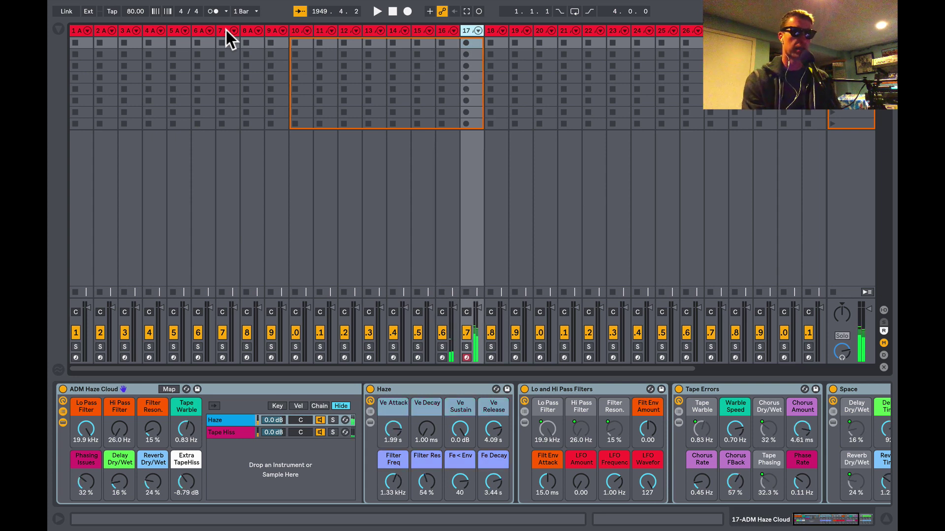
{"action": "key", "text": "Right"}
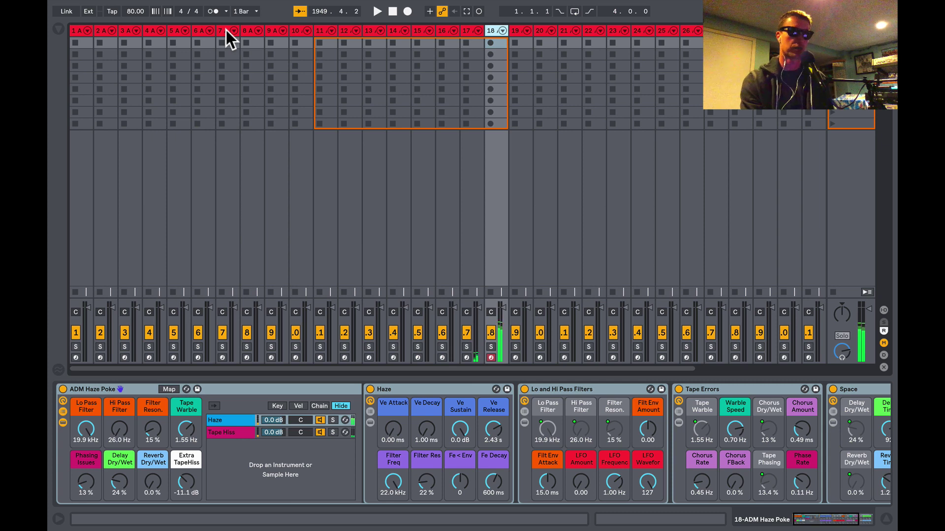
{"action": "key", "text": "Right"}
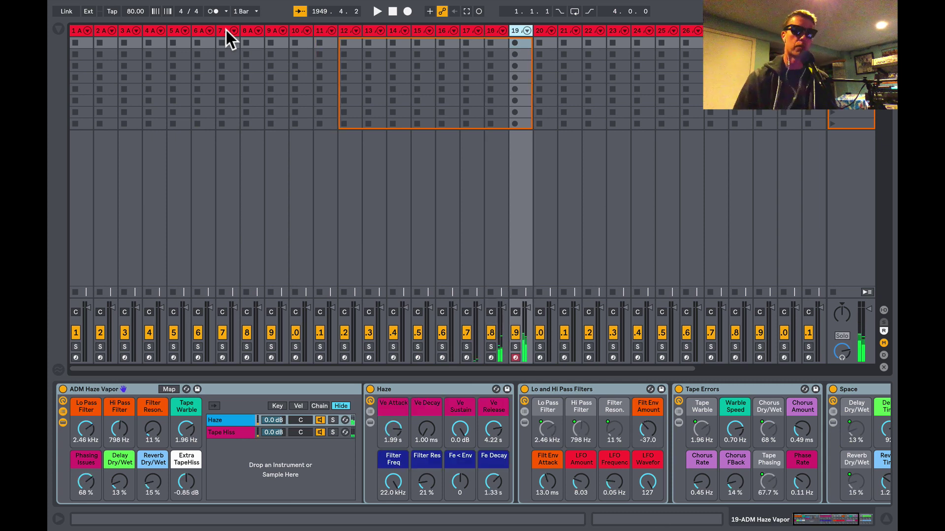